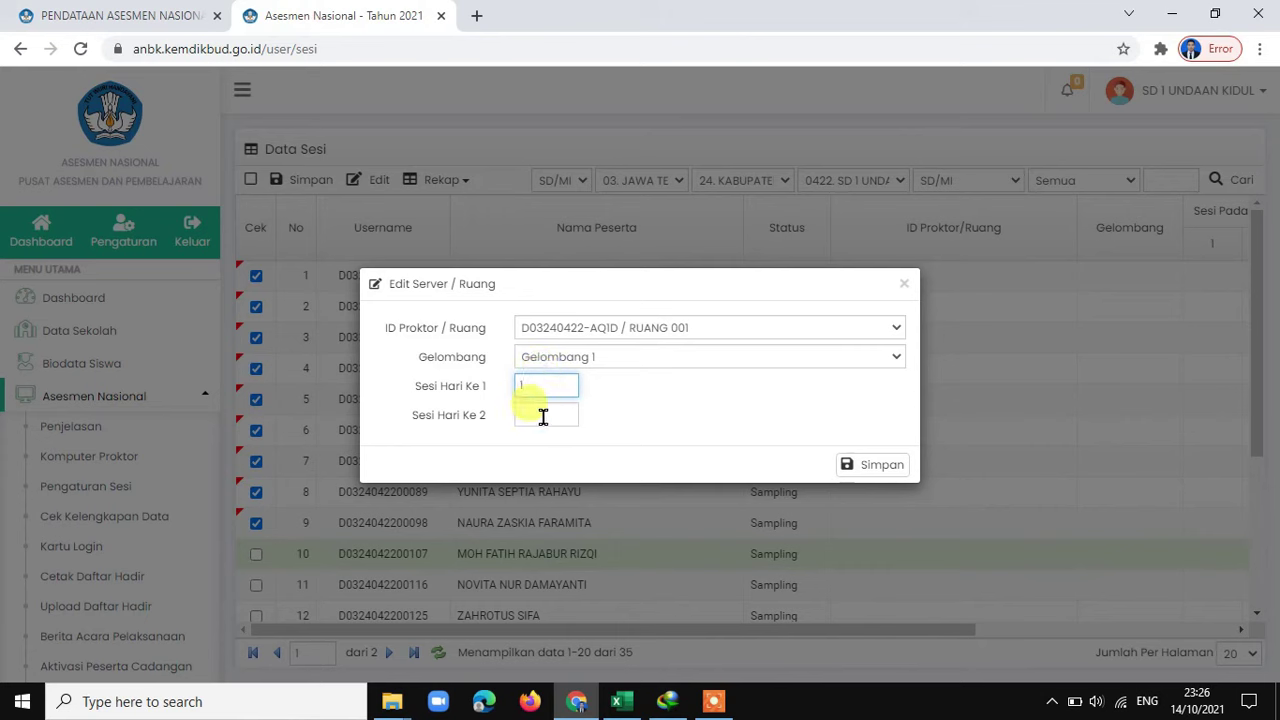
Step: Set Sesi Hari Ke 2 to 1 for participants 1 to 9, save, and check both session-day columns
{"action": "left_click", "coordinate": [545, 416]}
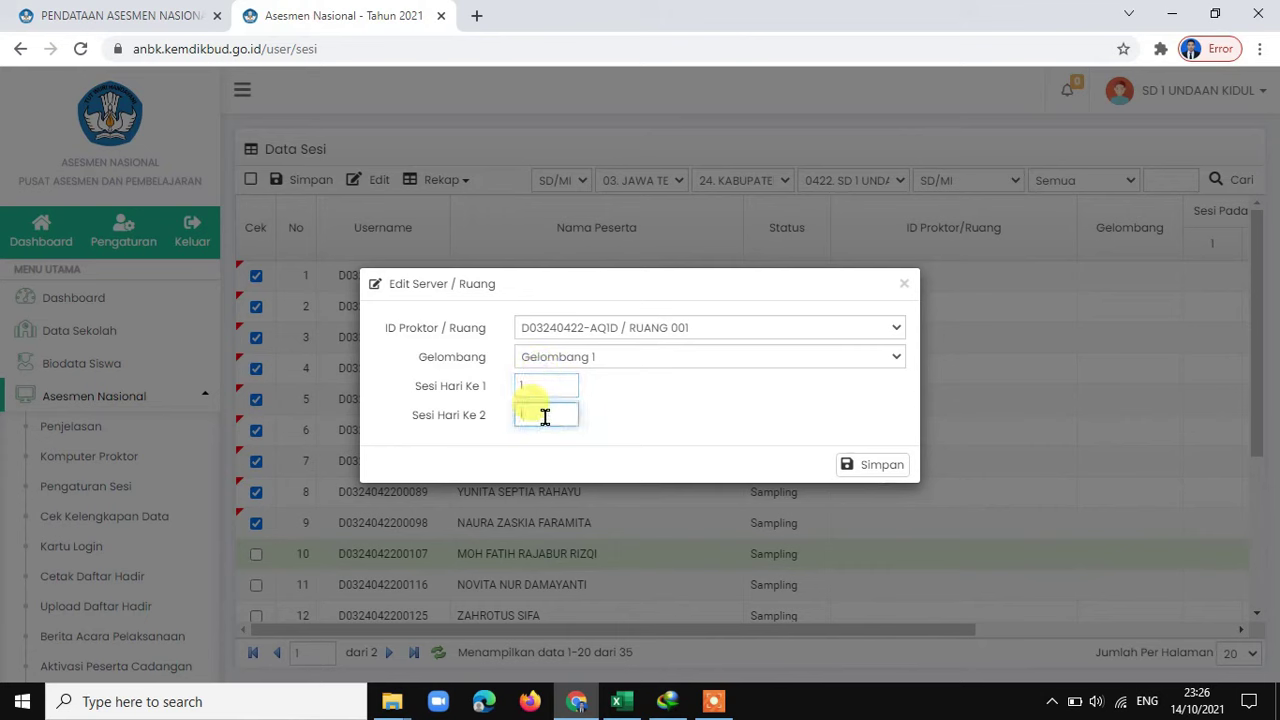
{"action": "type", "text": "1"}
{"action": "left_click", "coordinate": [890, 467]}
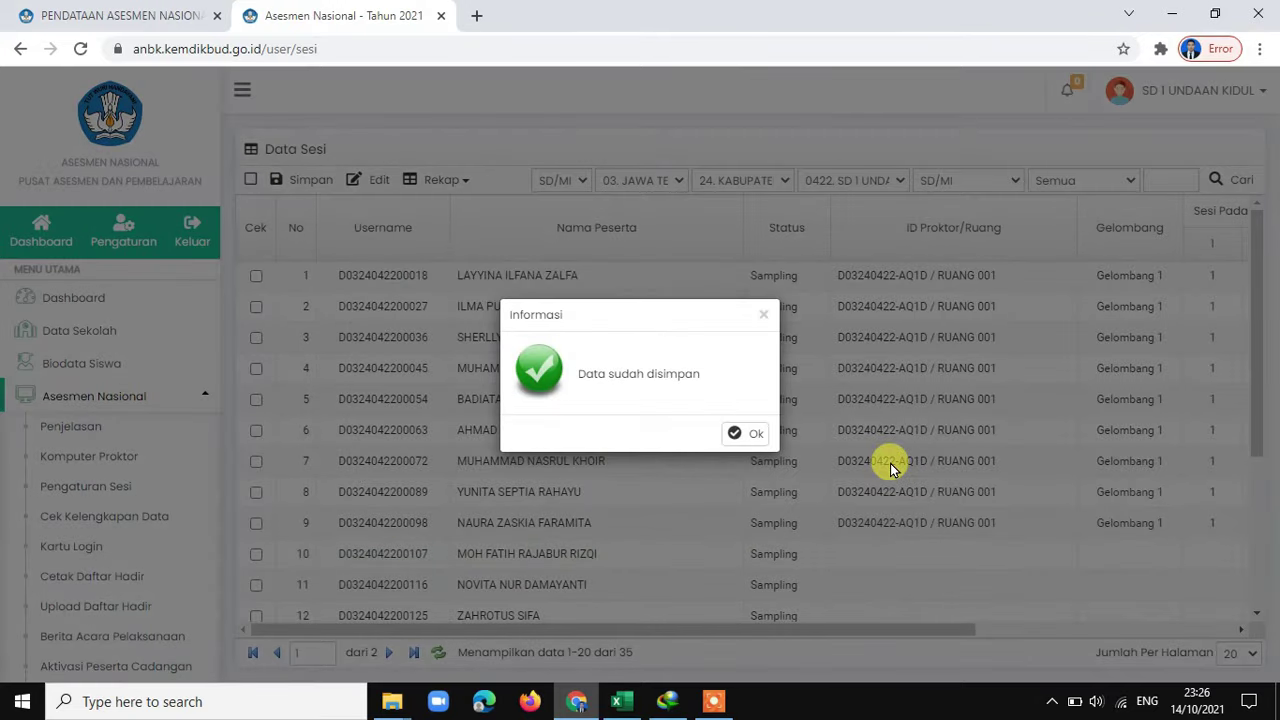
{"action": "left_click", "coordinate": [748, 434]}
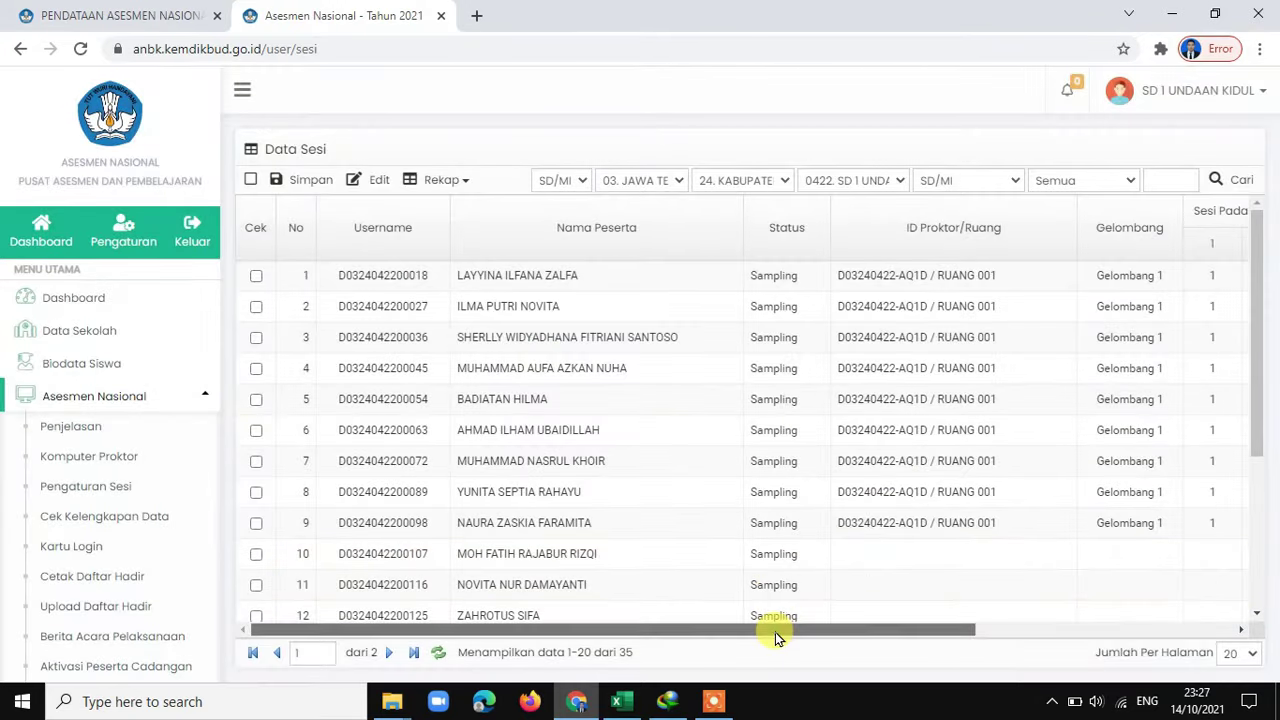
{"action": "left_click_drag", "start_coordinate": [775, 632], "coordinate": [995, 634]}
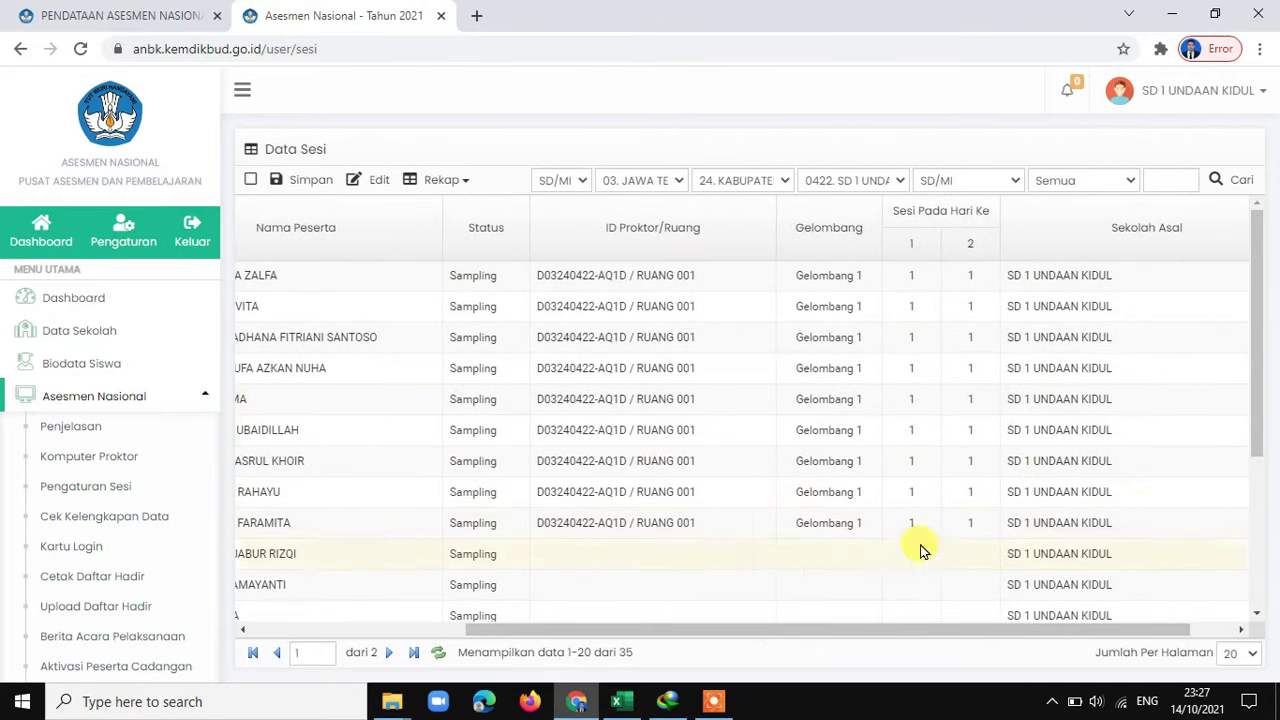
{"action": "scroll", "coordinate": [640, 510], "scroll_direction": "left", "scroll_amount": 5}
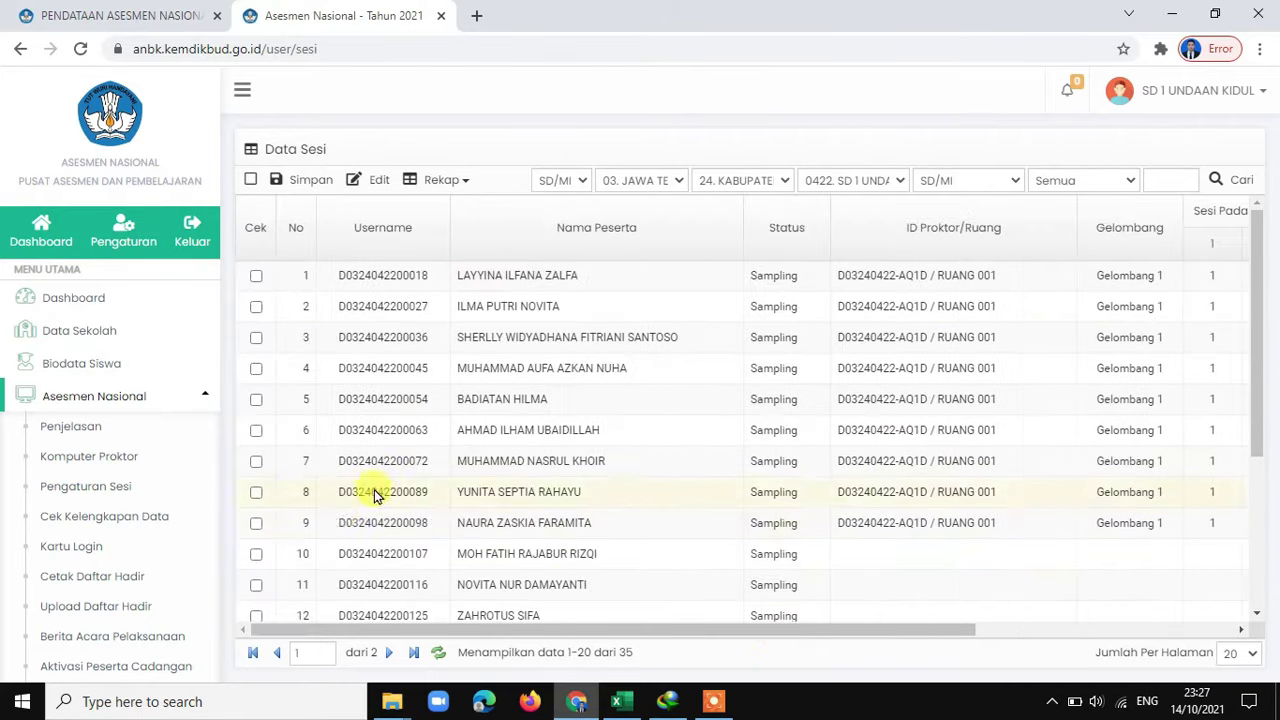
Step: Assign participant 10 to Gelombang 1 with session 1 on both days and save the assignment
{"action": "left_click", "coordinate": [256, 554]}
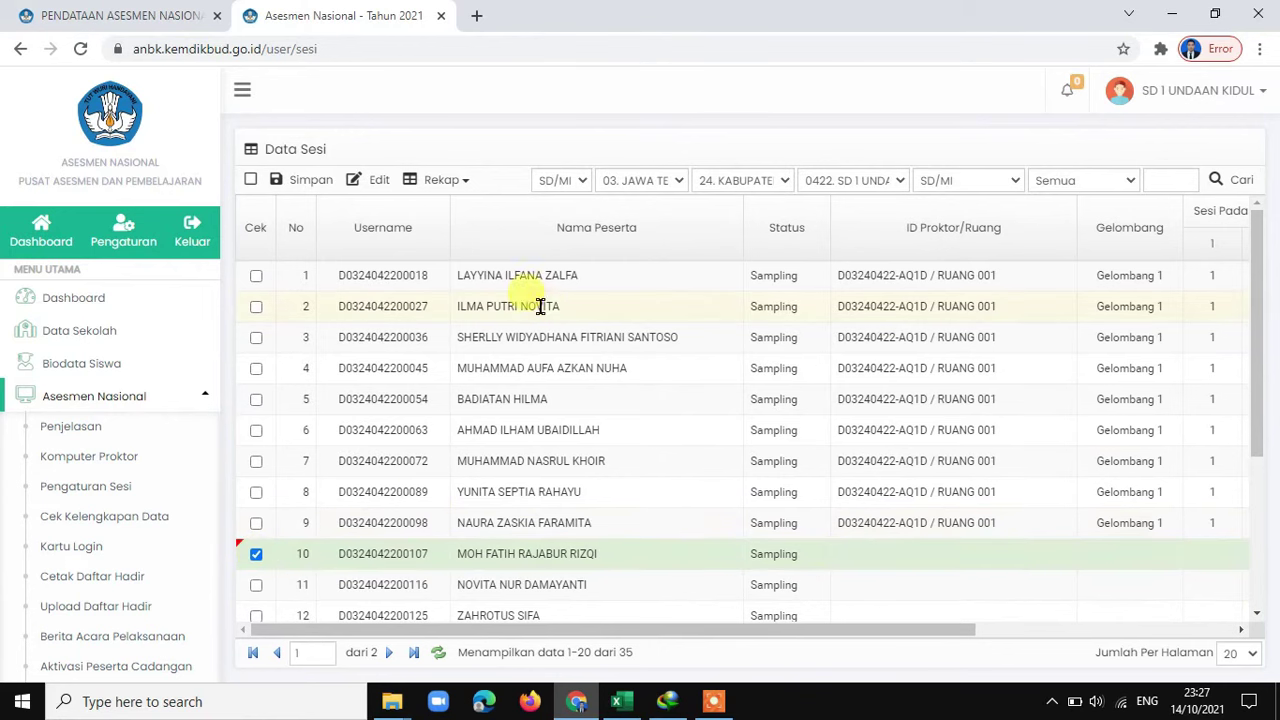
{"action": "left_click", "coordinate": [379, 183]}
{"action": "left_click", "coordinate": [605, 360]}
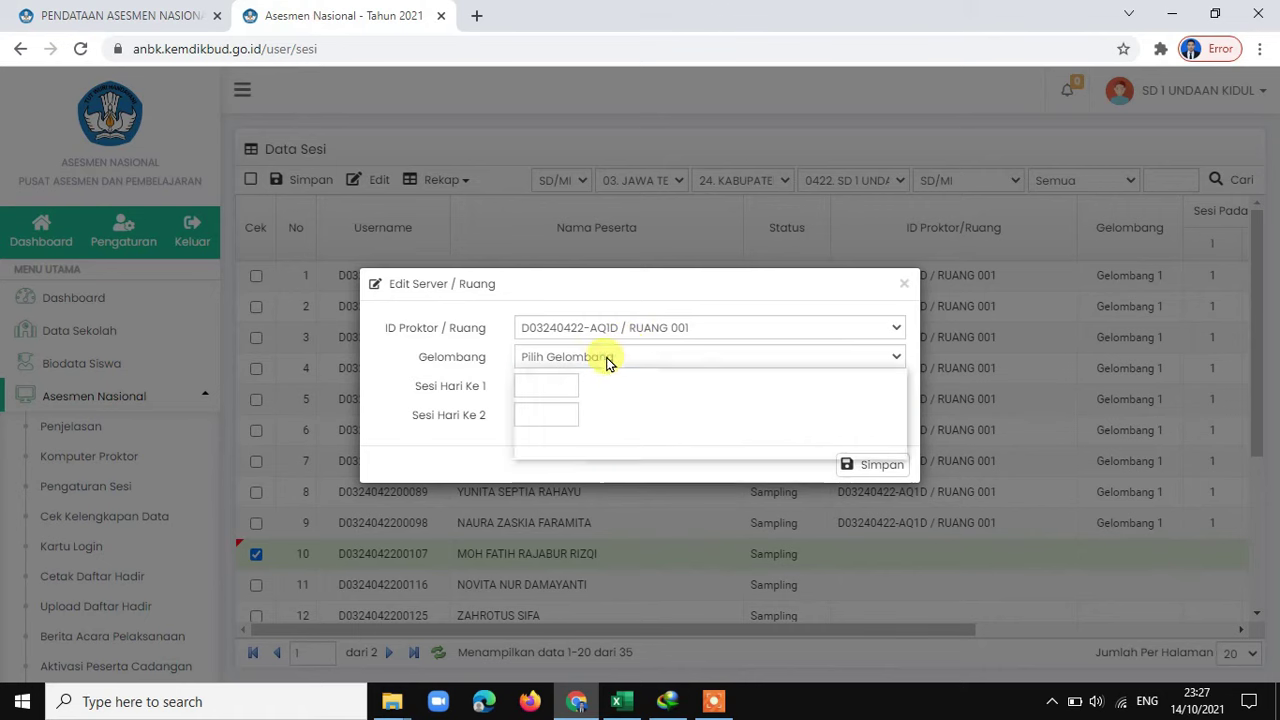
{"action": "left_click", "coordinate": [588, 395]}
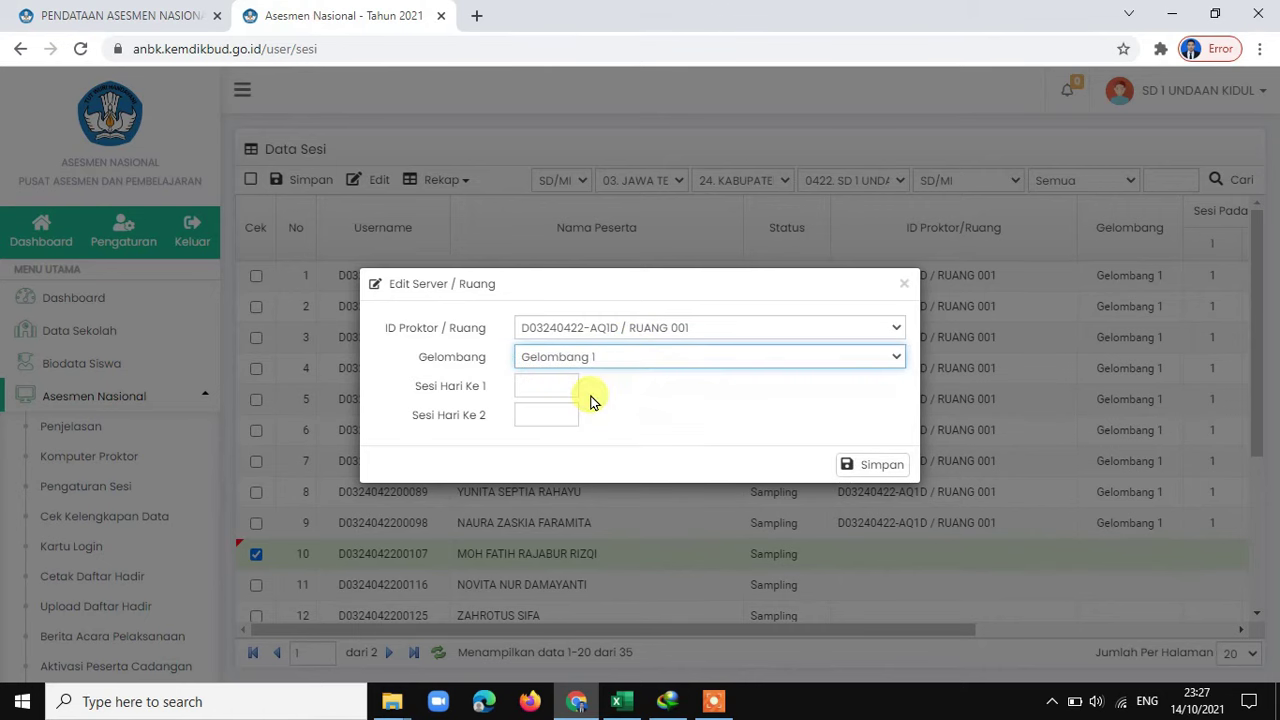
{"action": "left_click", "coordinate": [538, 381]}
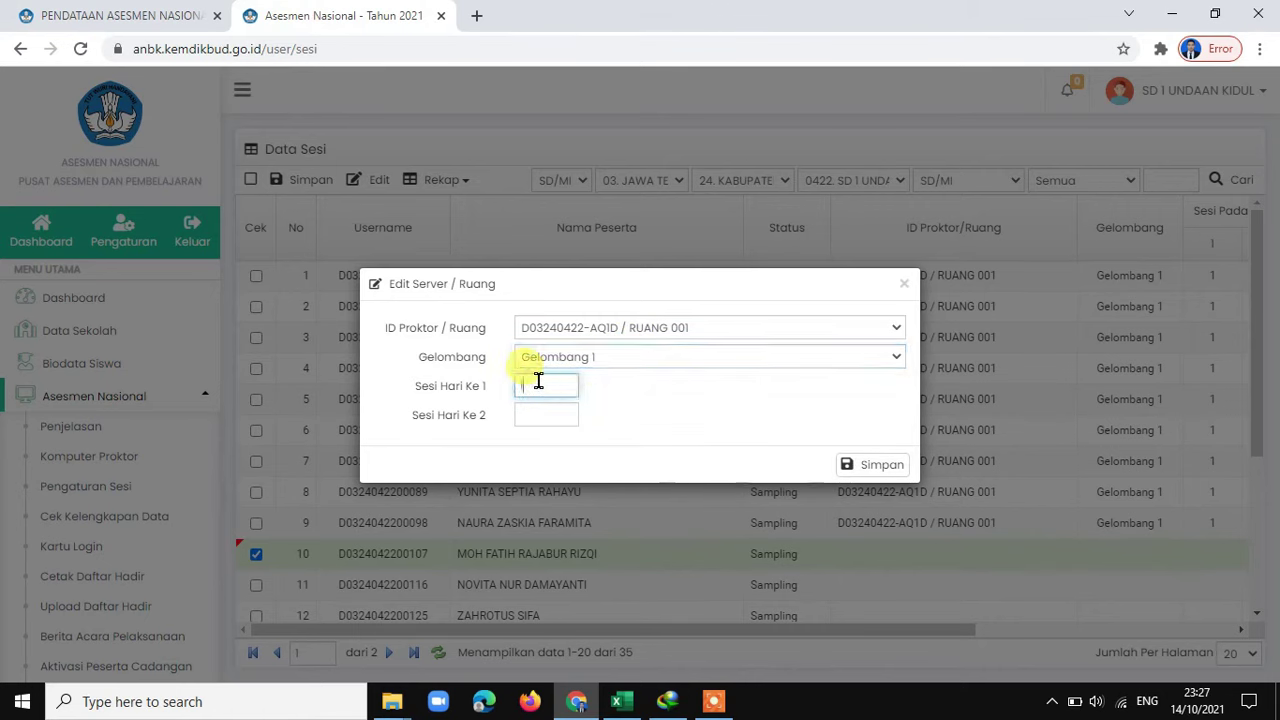
{"action": "type", "text": "1"}
{"action": "left_click", "coordinate": [545, 416]}
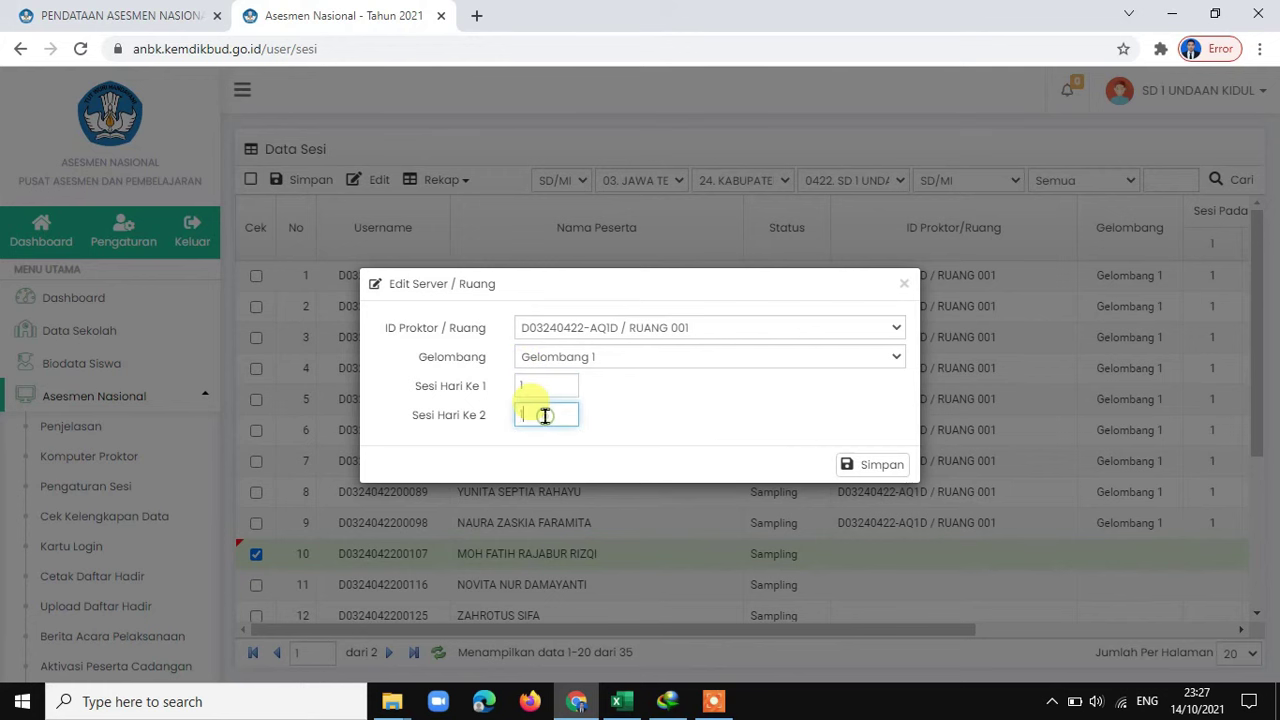
{"action": "type", "text": "1"}
{"action": "left_click", "coordinate": [868, 465]}
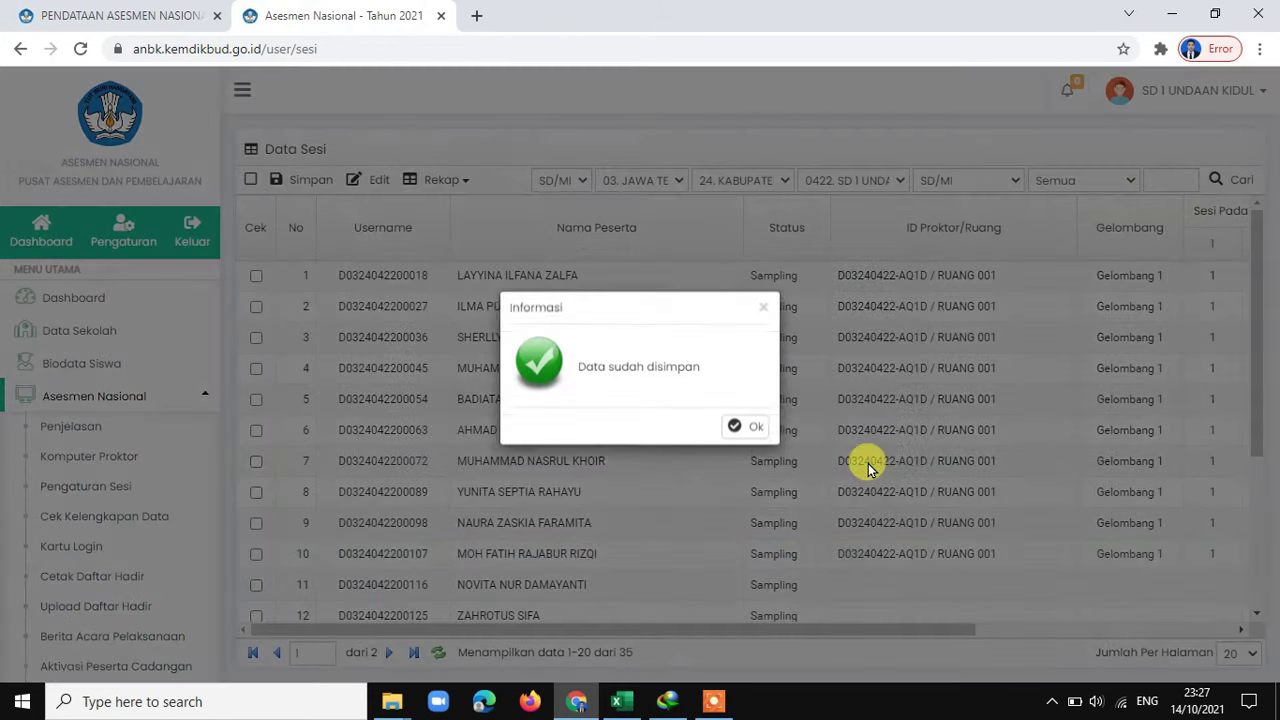
{"action": "left_click", "coordinate": [735, 435]}
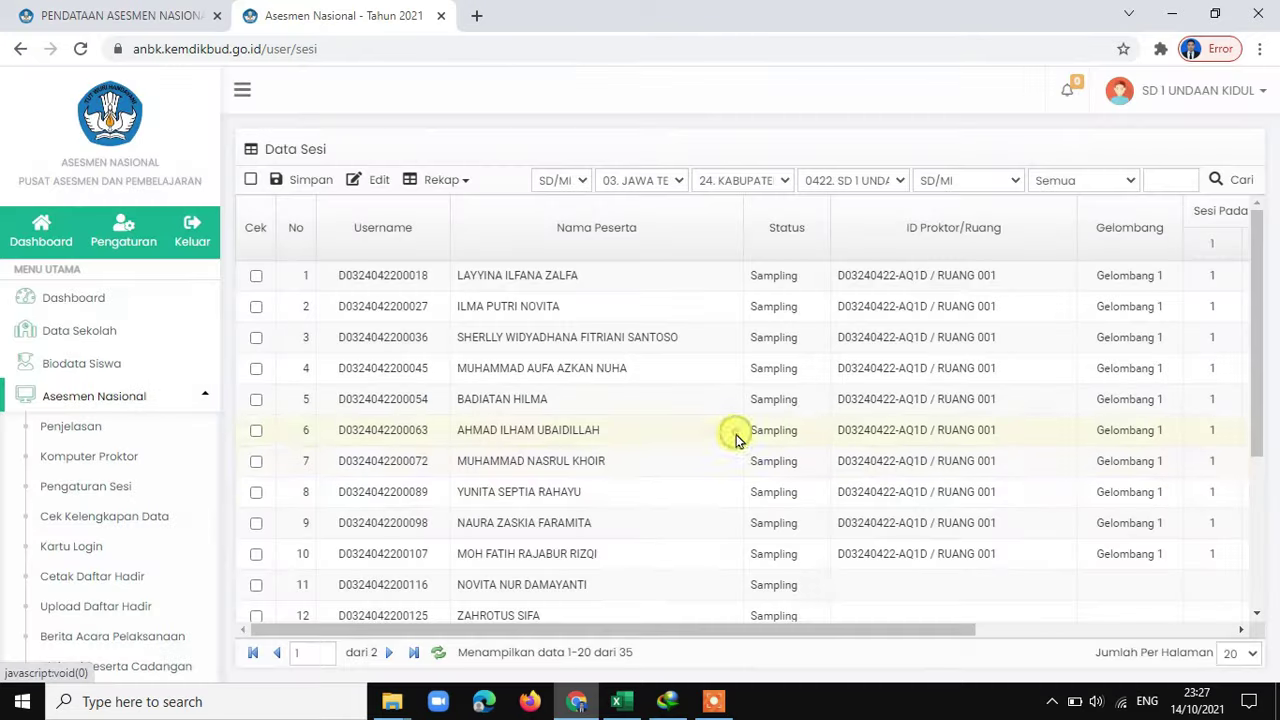
Step: Review the session assignments of participants 1 to 10 and consult the Excel schedule for the attendance numbers of session 2
{"action": "scroll", "coordinate": [721, 483], "scroll_direction": "down", "scroll_amount": 1}
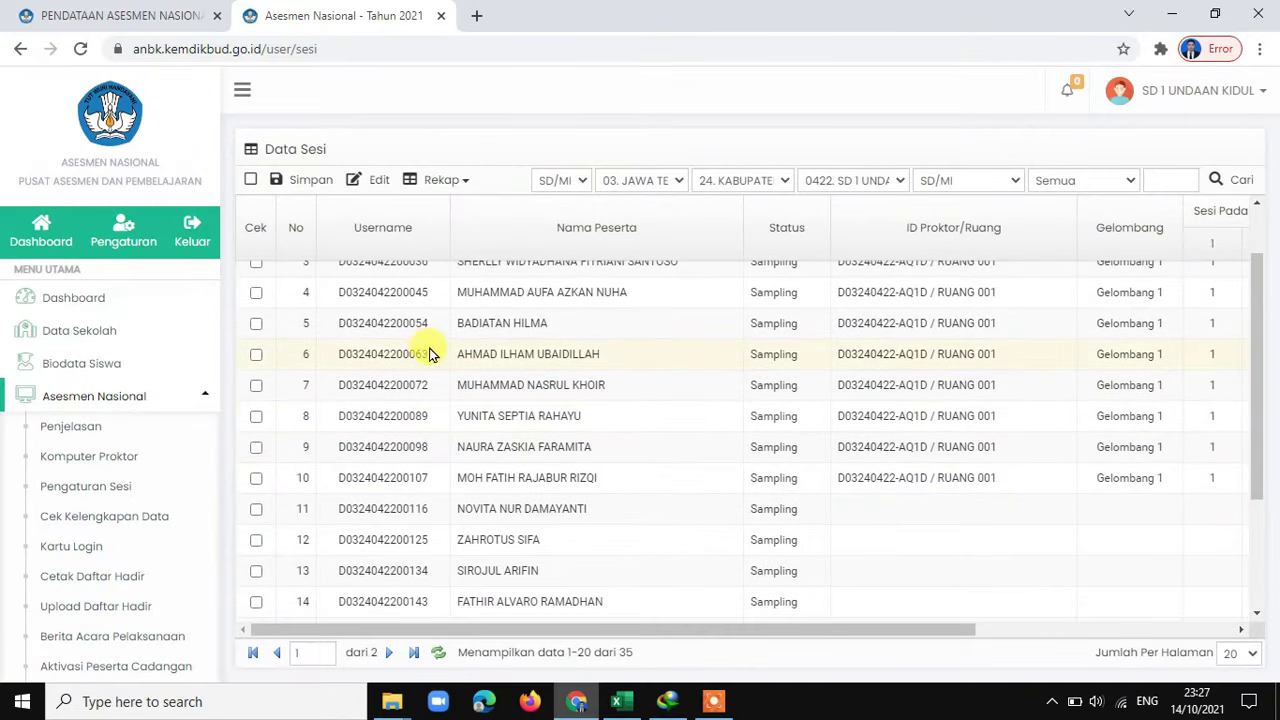
{"action": "scroll", "coordinate": [423, 343], "scroll_direction": "up", "scroll_amount": 2}
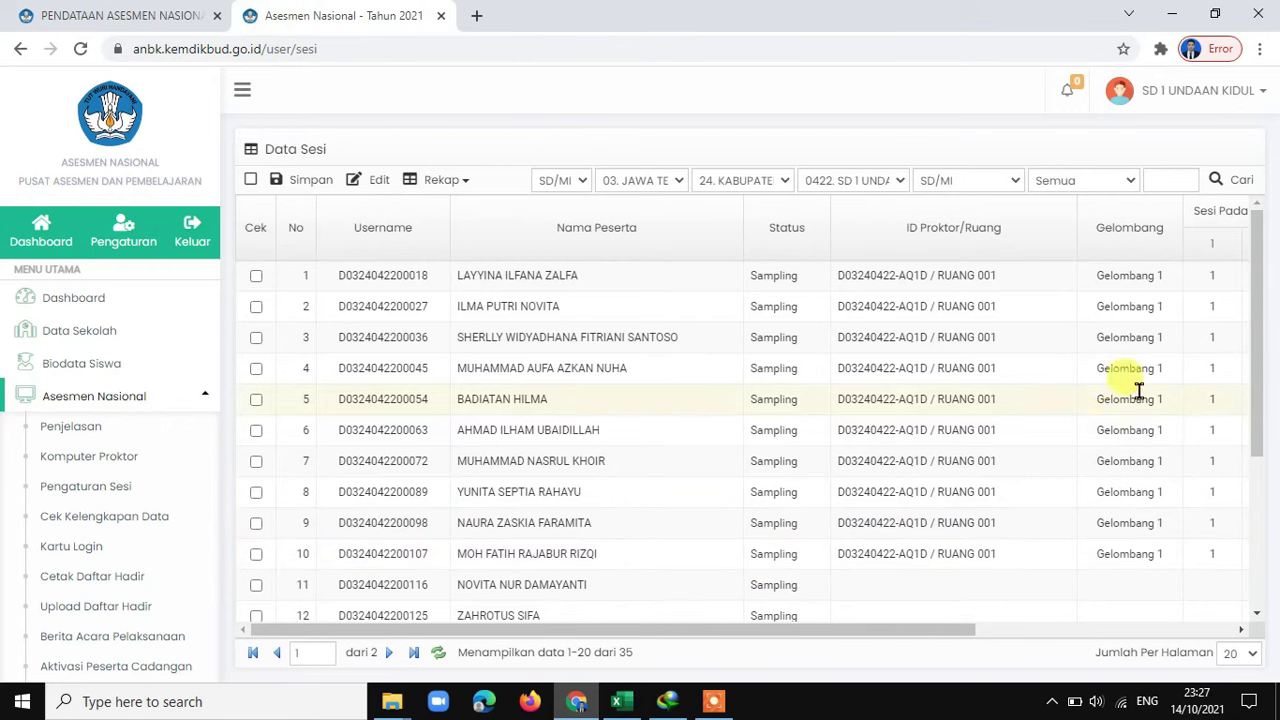
{"action": "left_click", "coordinate": [960, 632]}
{"action": "left_click_drag", "start_coordinate": [960, 632], "coordinate": [1063, 631]}
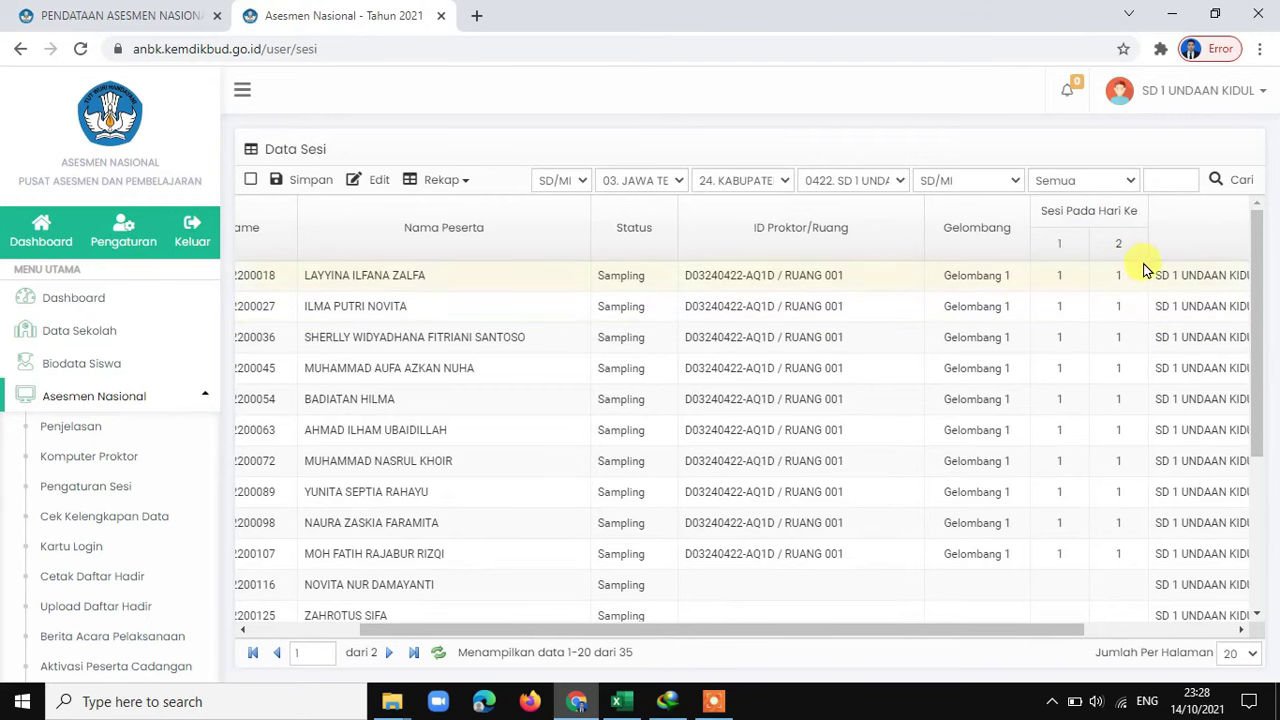
{"action": "left_click_drag", "start_coordinate": [951, 633], "coordinate": [766, 634]}
{"action": "scroll", "coordinate": [575, 560], "scroll_direction": "down", "scroll_amount": 2}
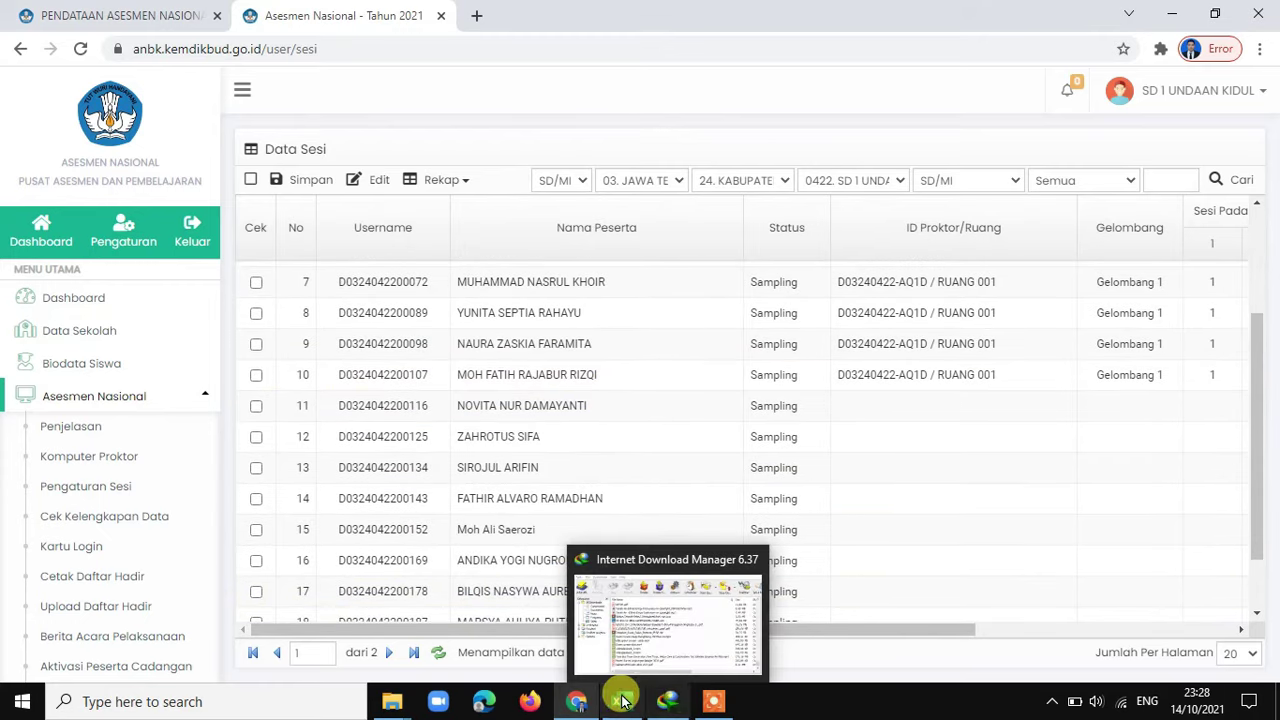
{"action": "left_click", "coordinate": [624, 705]}
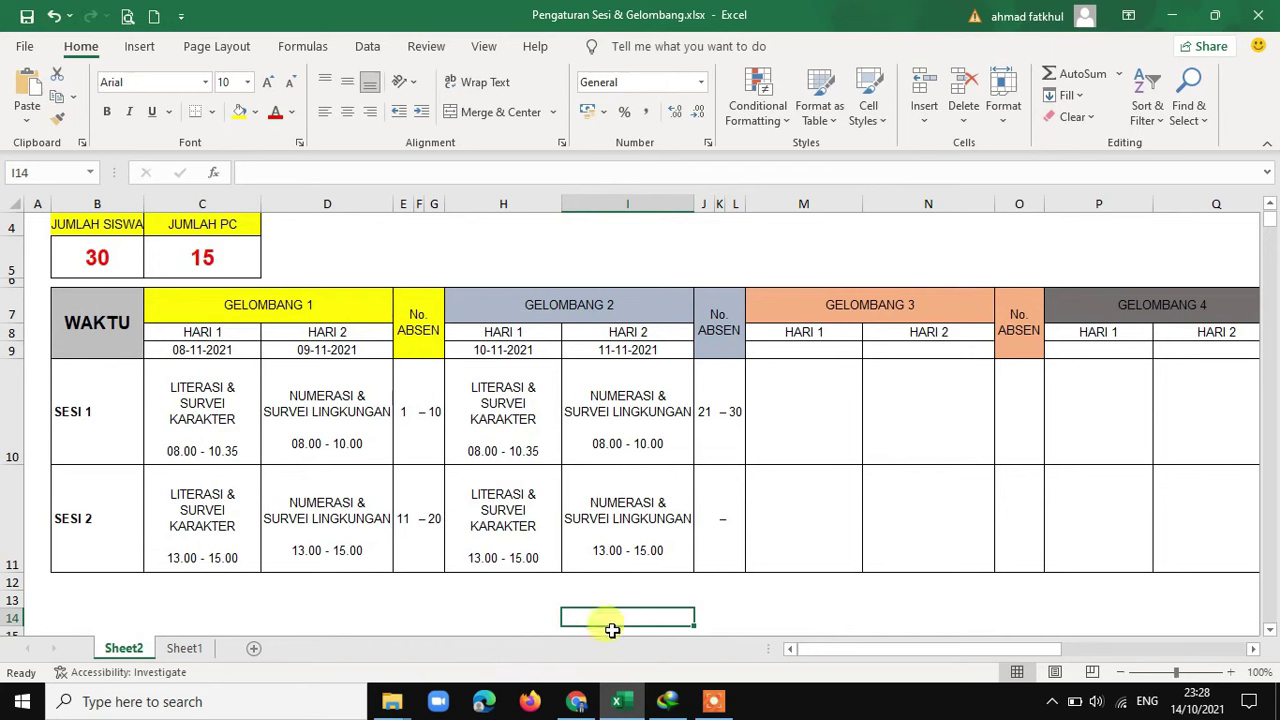
{"action": "left_click", "coordinate": [620, 707]}
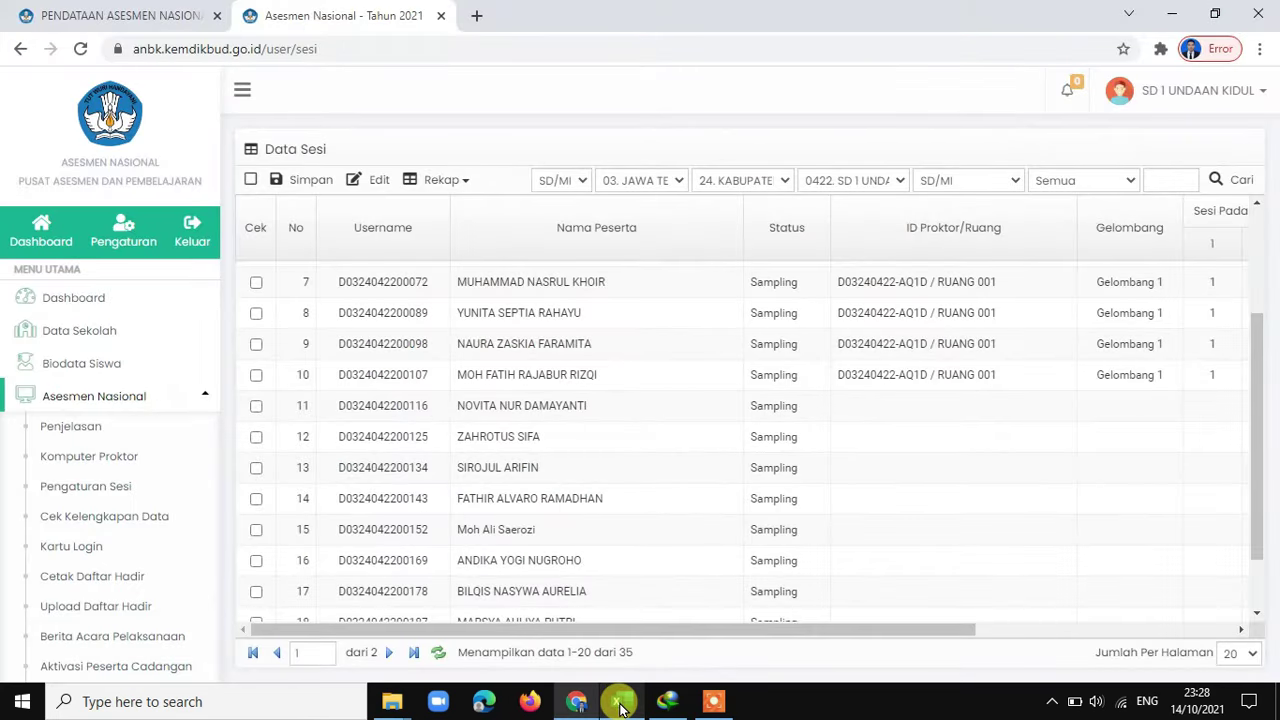
Step: Select participants 11 to 20 in the session data list
{"action": "left_click", "coordinate": [257, 407]}
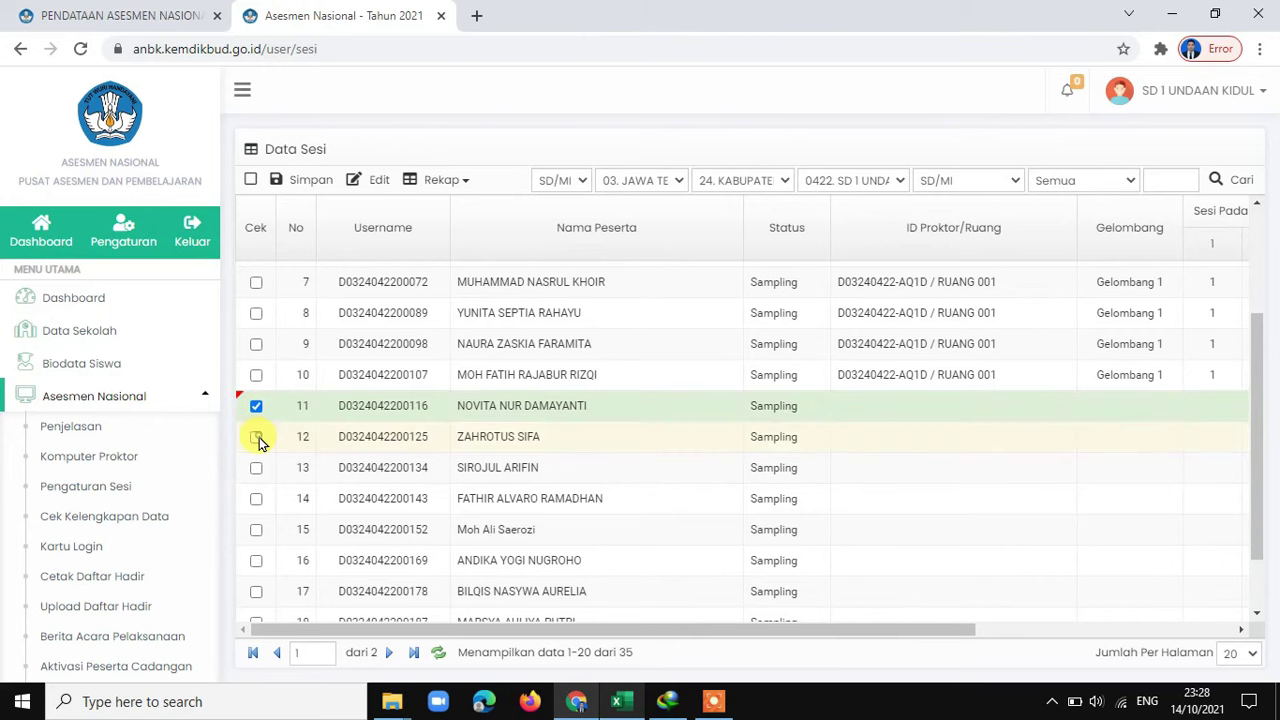
{"action": "left_click", "coordinate": [258, 437]}
{"action": "left_click", "coordinate": [257, 468]}
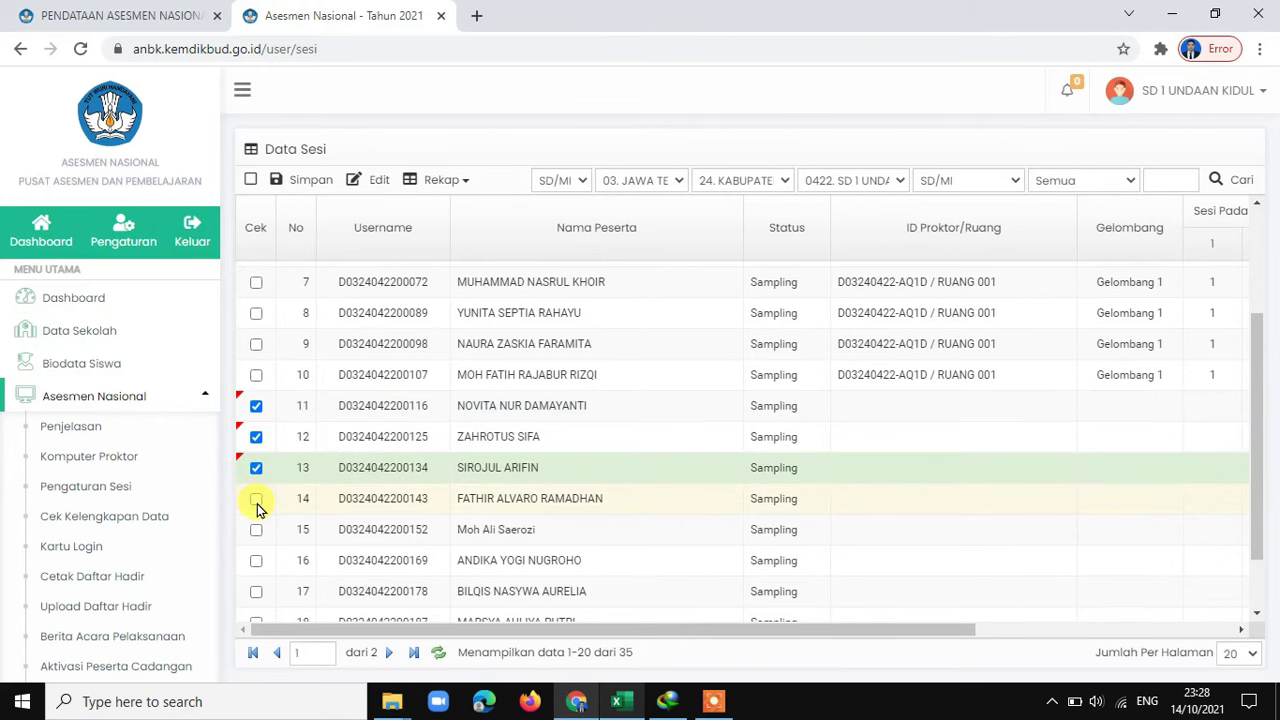
{"action": "left_click", "coordinate": [257, 500]}
{"action": "left_click", "coordinate": [257, 531]}
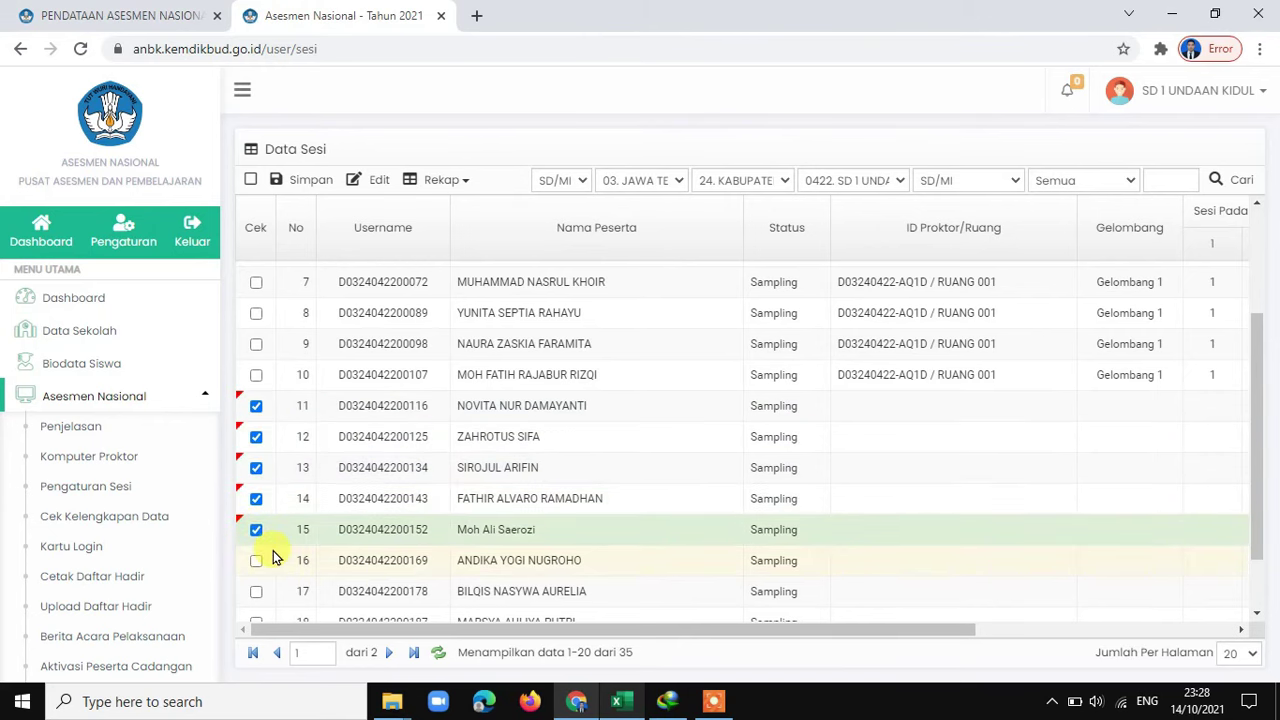
{"action": "scroll", "coordinate": [262, 548], "scroll_direction": "down", "scroll_amount": 2}
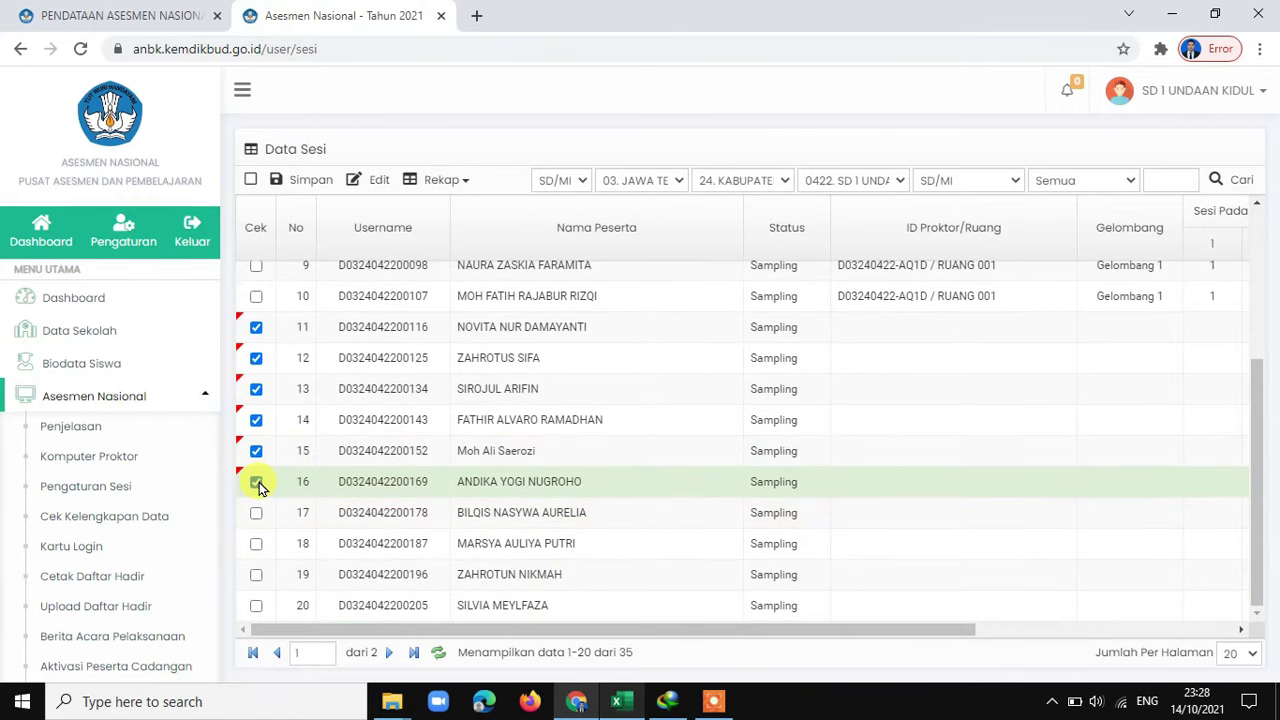
{"action": "left_click", "coordinate": [257, 484]}
{"action": "left_click", "coordinate": [257, 515]}
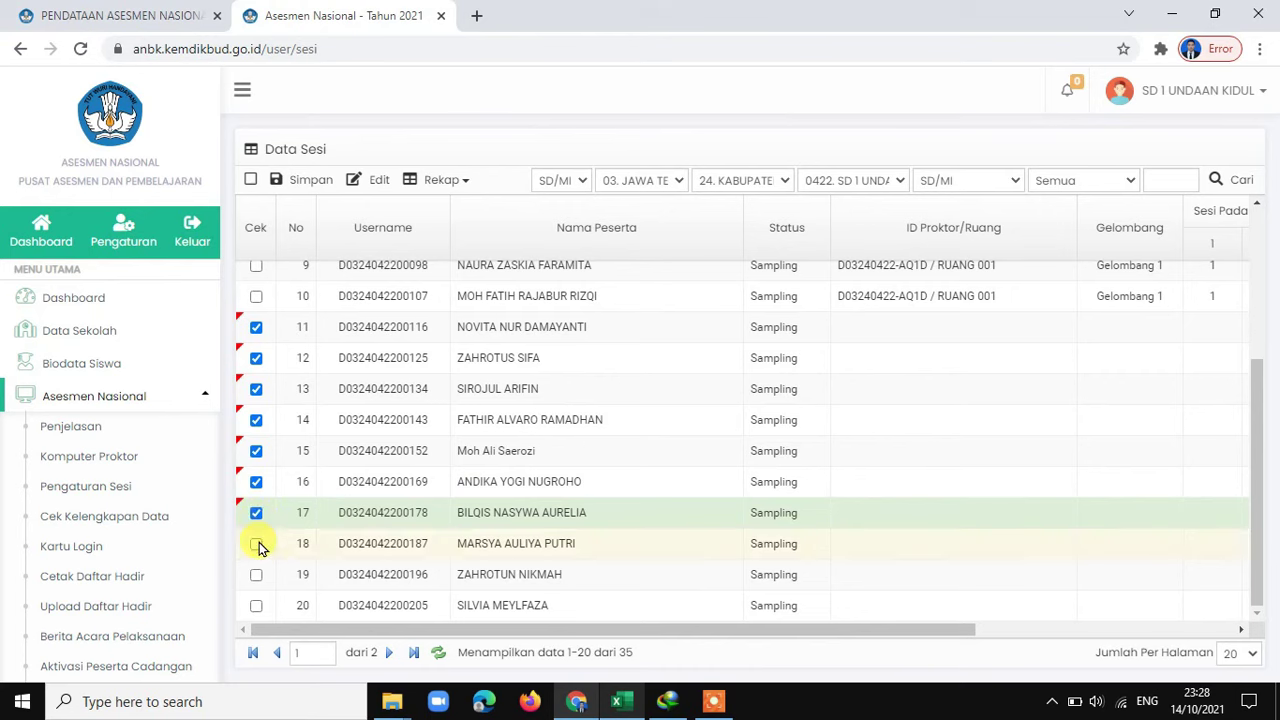
{"action": "left_click", "coordinate": [257, 543]}
{"action": "left_click", "coordinate": [257, 574]}
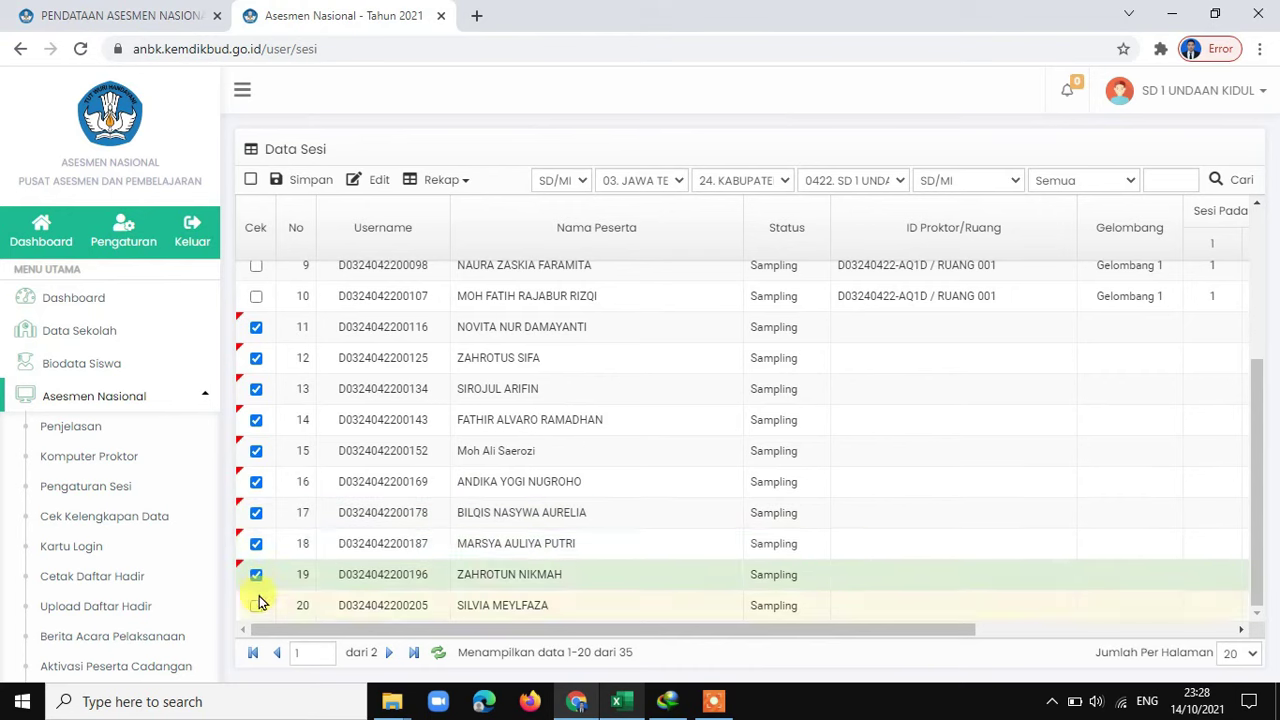
{"action": "left_click", "coordinate": [257, 605]}
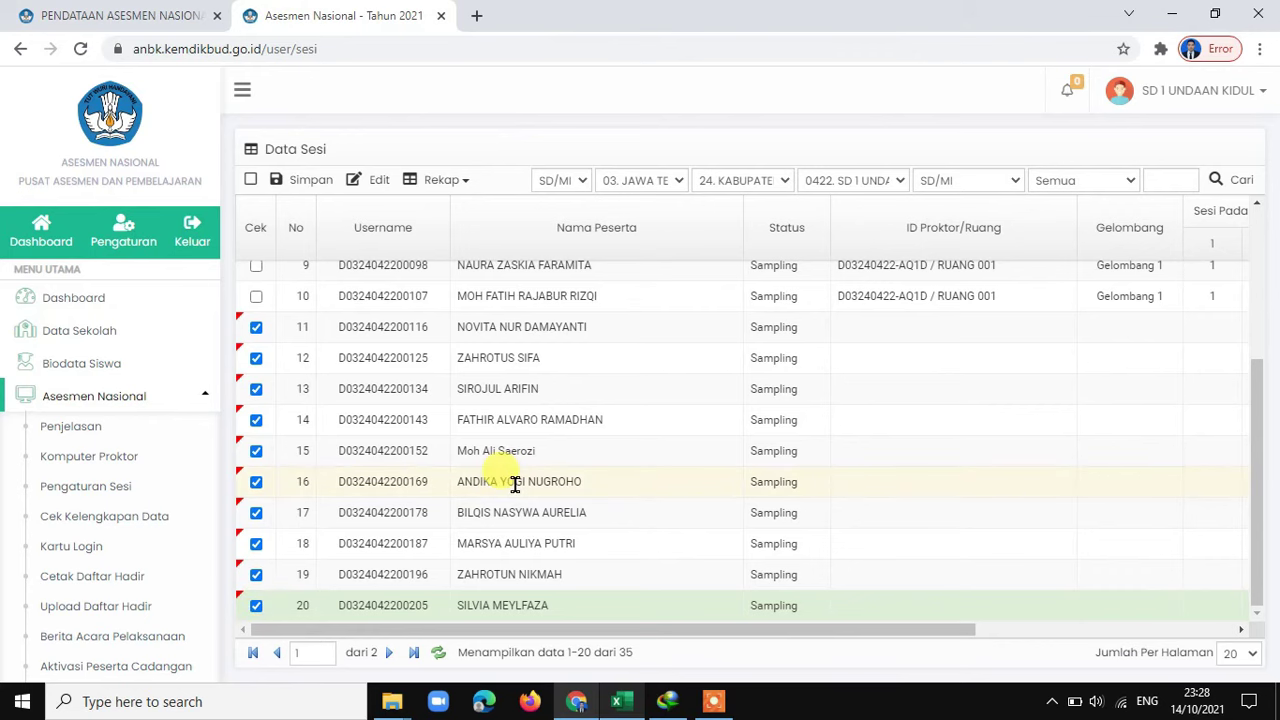
Step: Assign the selected participants to Gelombang 1 with session 2 on both days and save the assignment
{"action": "left_click", "coordinate": [375, 186]}
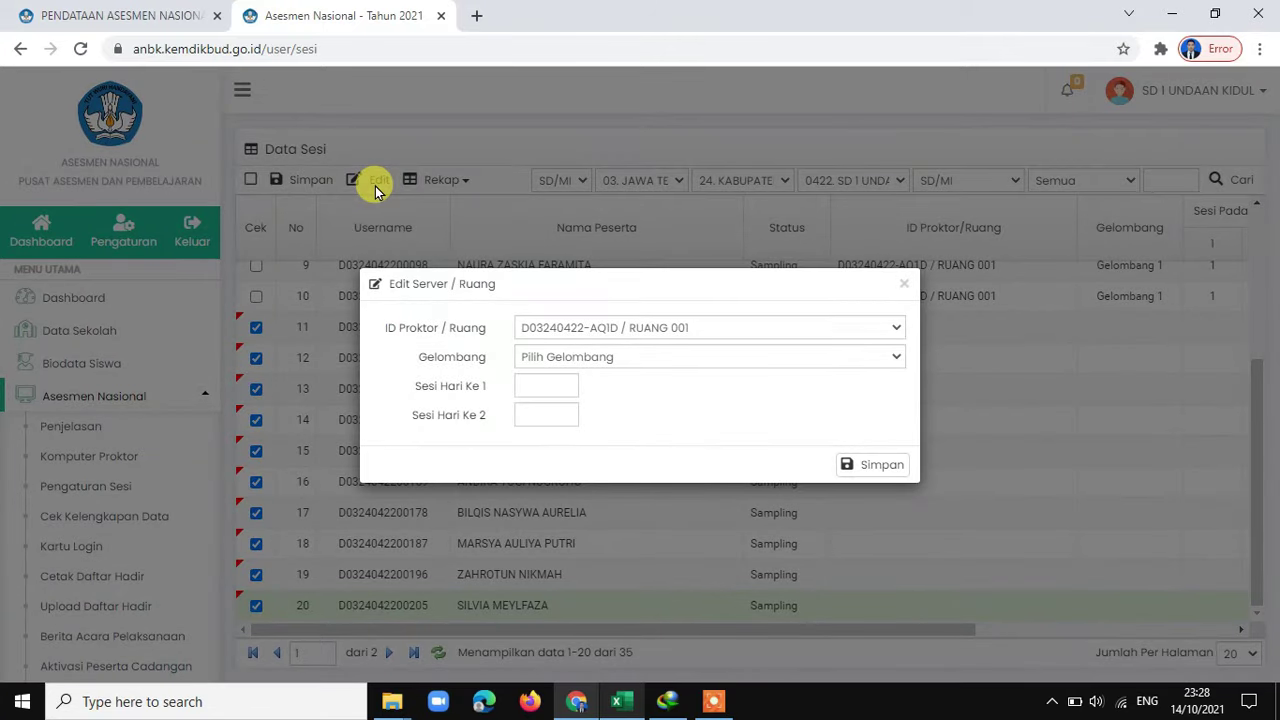
{"action": "left_click", "coordinate": [831, 362]}
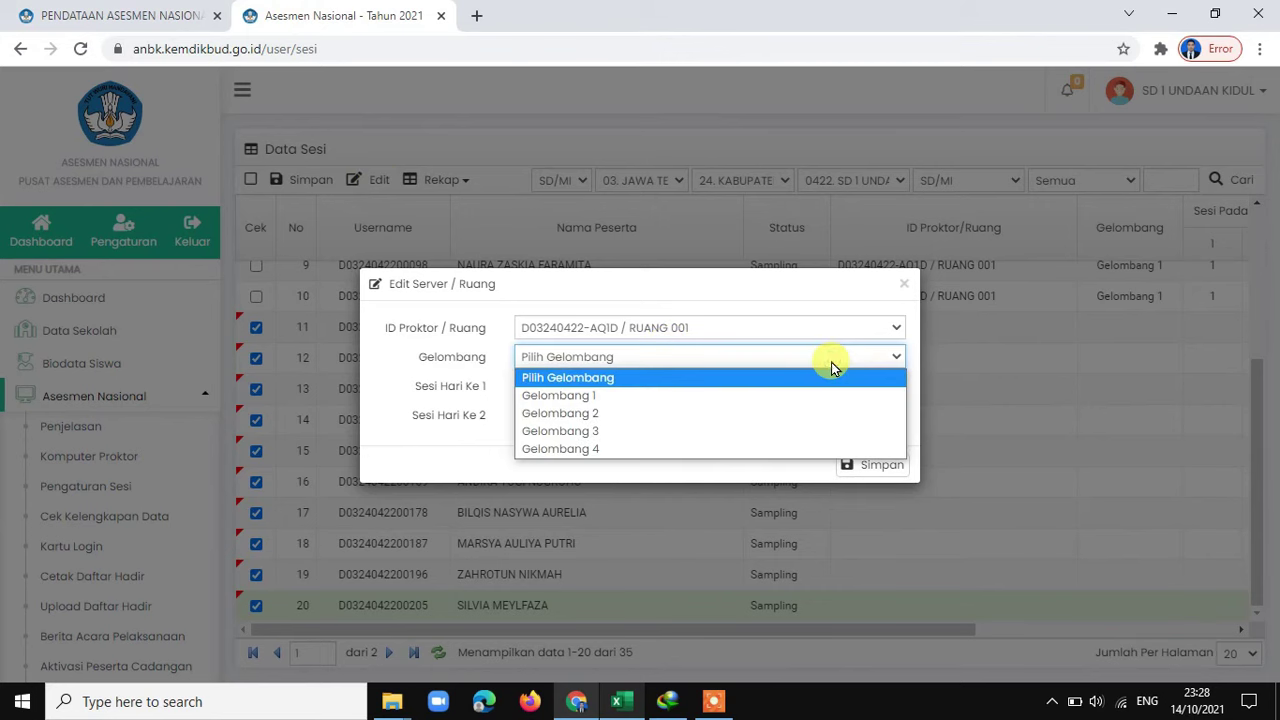
{"action": "left_click", "coordinate": [688, 395]}
{"action": "left_click", "coordinate": [540, 380]}
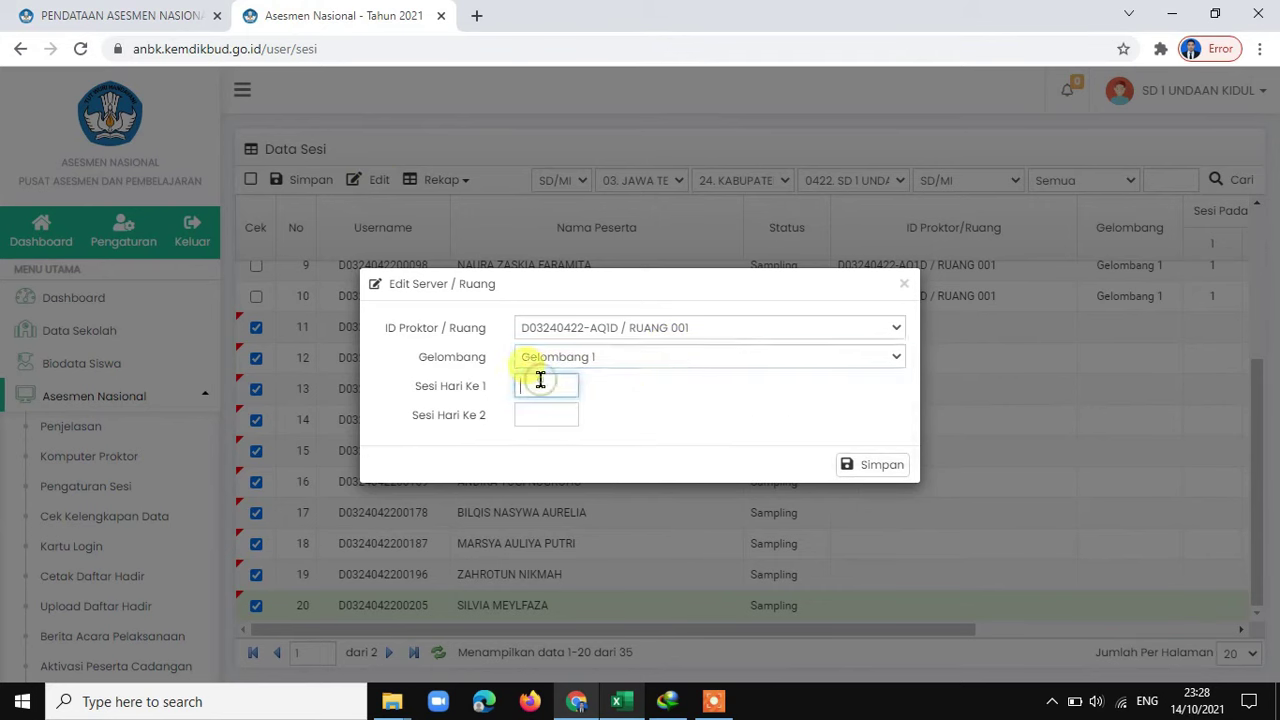
{"action": "type", "text": "2"}
{"action": "left_click", "coordinate": [553, 415]}
{"action": "type", "text": "2"}
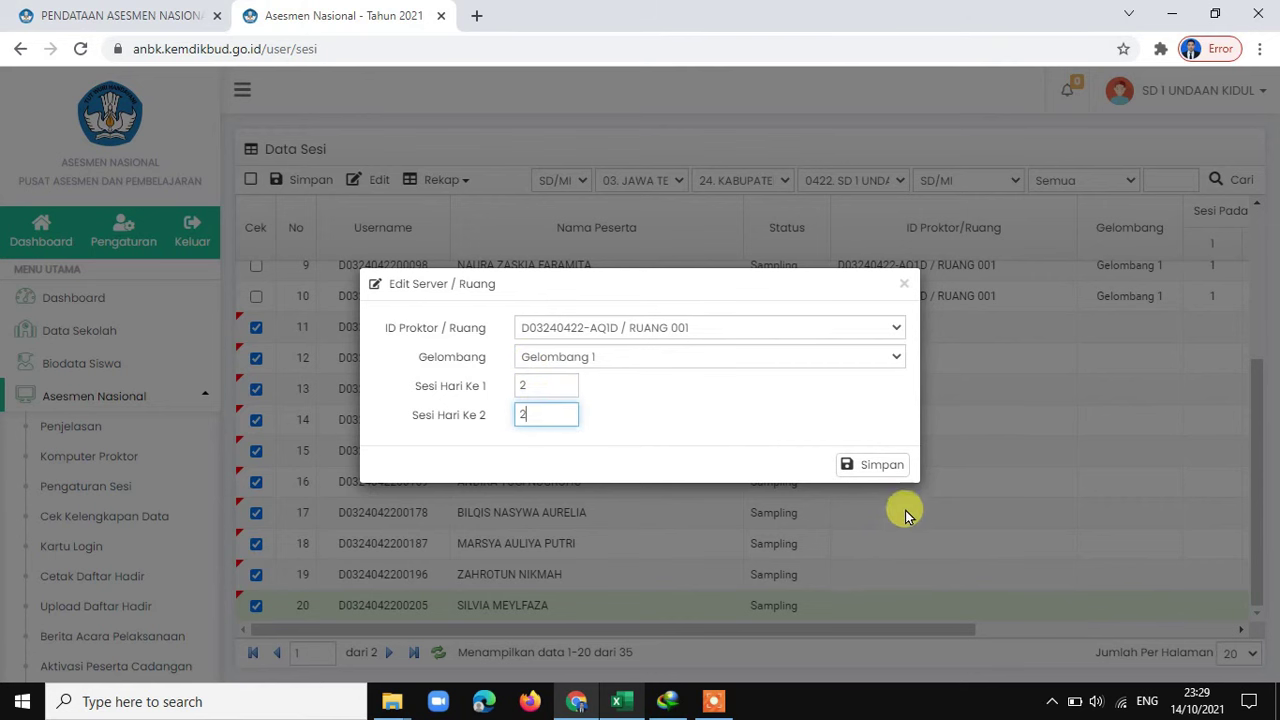
{"action": "left_click", "coordinate": [881, 464]}
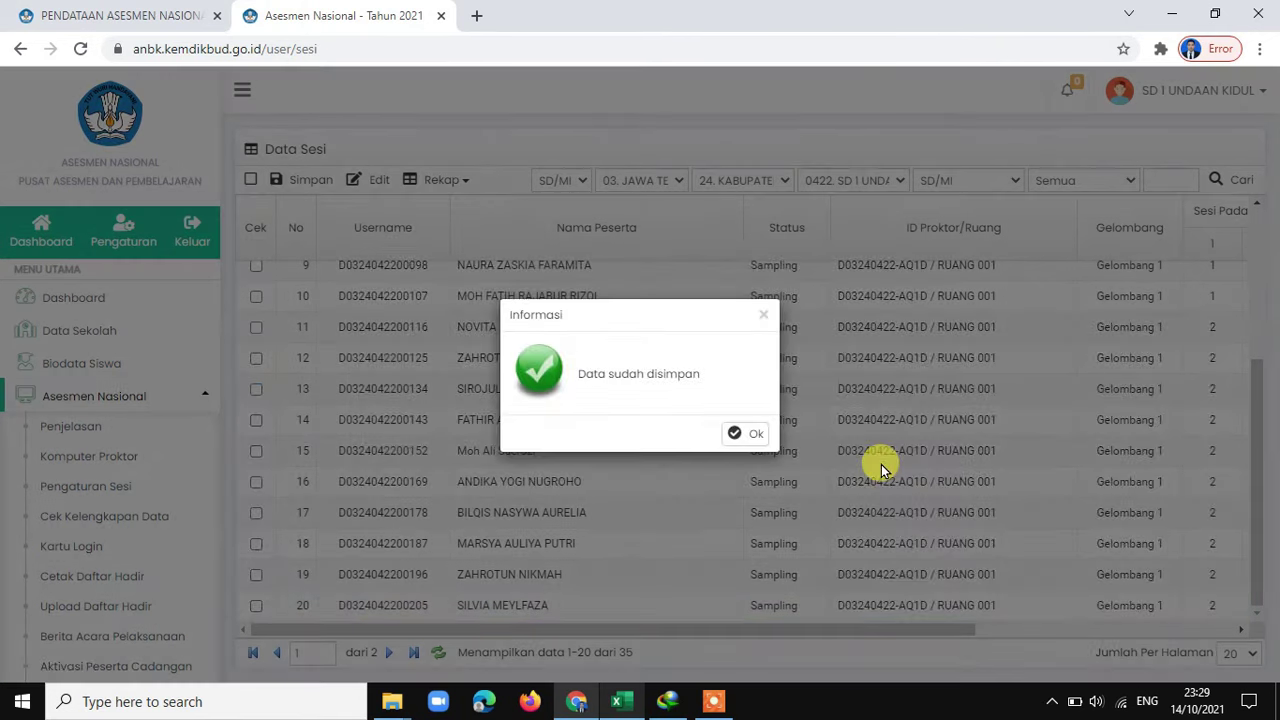
{"action": "left_click", "coordinate": [748, 436]}
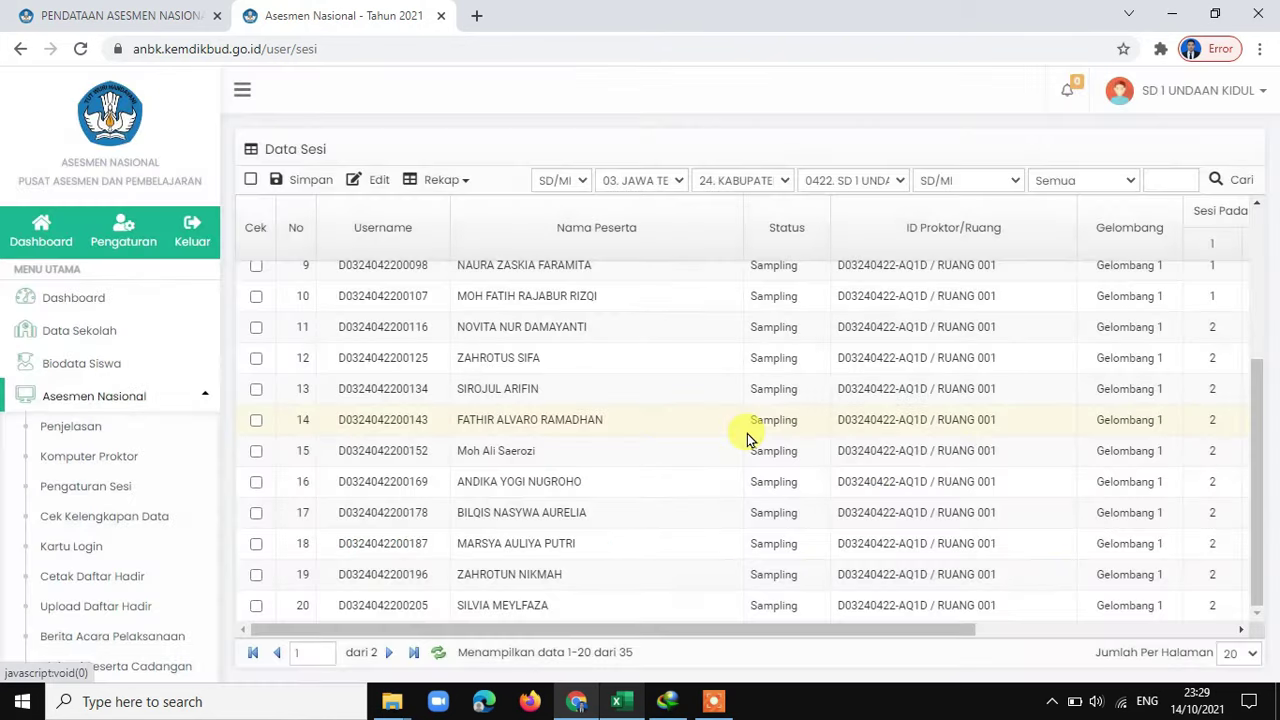
Step: Review the wave and session assignments of participants 1 to 20 and go to page 2 of the list
{"action": "scroll", "coordinate": [747, 433], "scroll_direction": "up", "scroll_amount": 2}
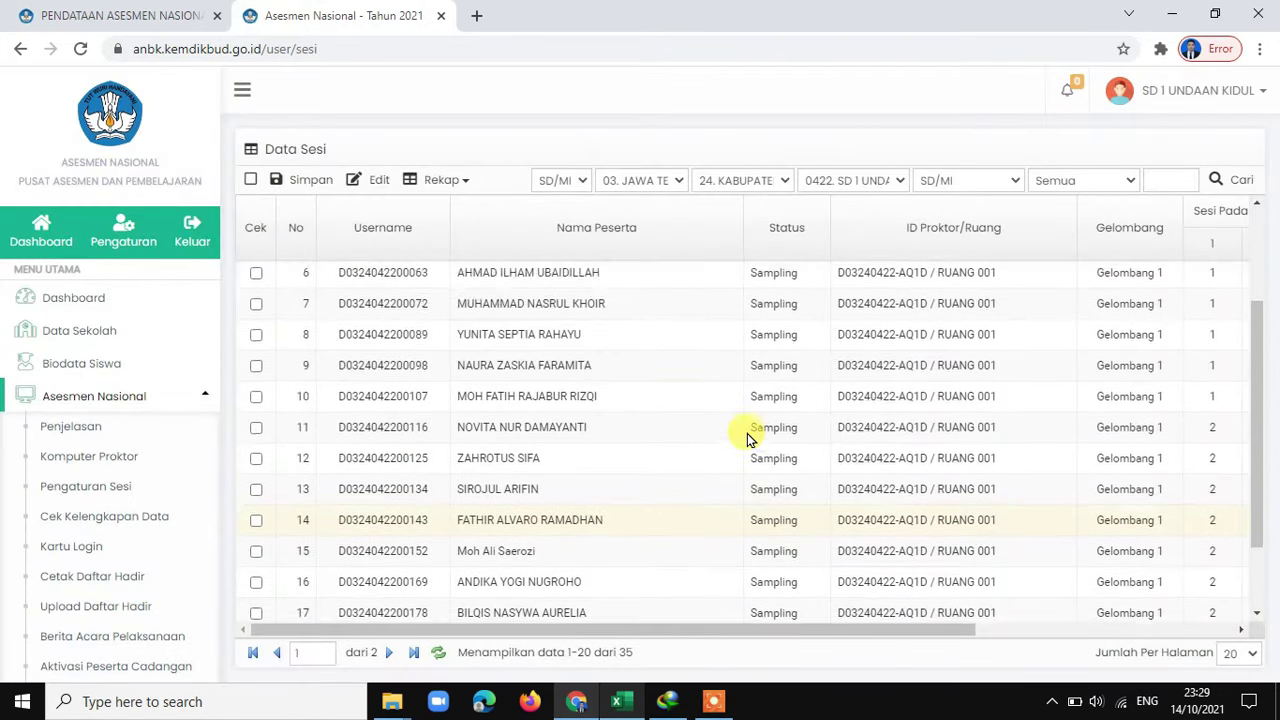
{"action": "scroll", "coordinate": [747, 433], "scroll_direction": "up", "scroll_amount": 1}
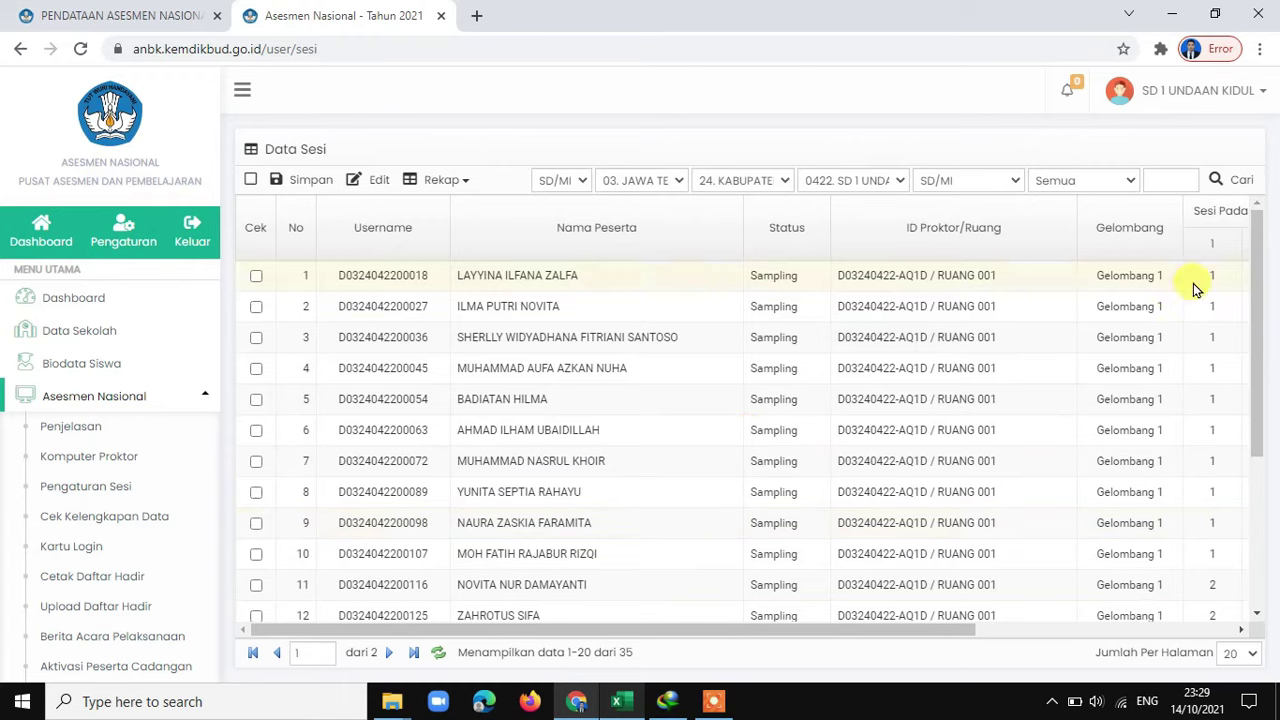
{"action": "scroll", "coordinate": [1134, 306], "scroll_direction": "down", "scroll_amount": 3}
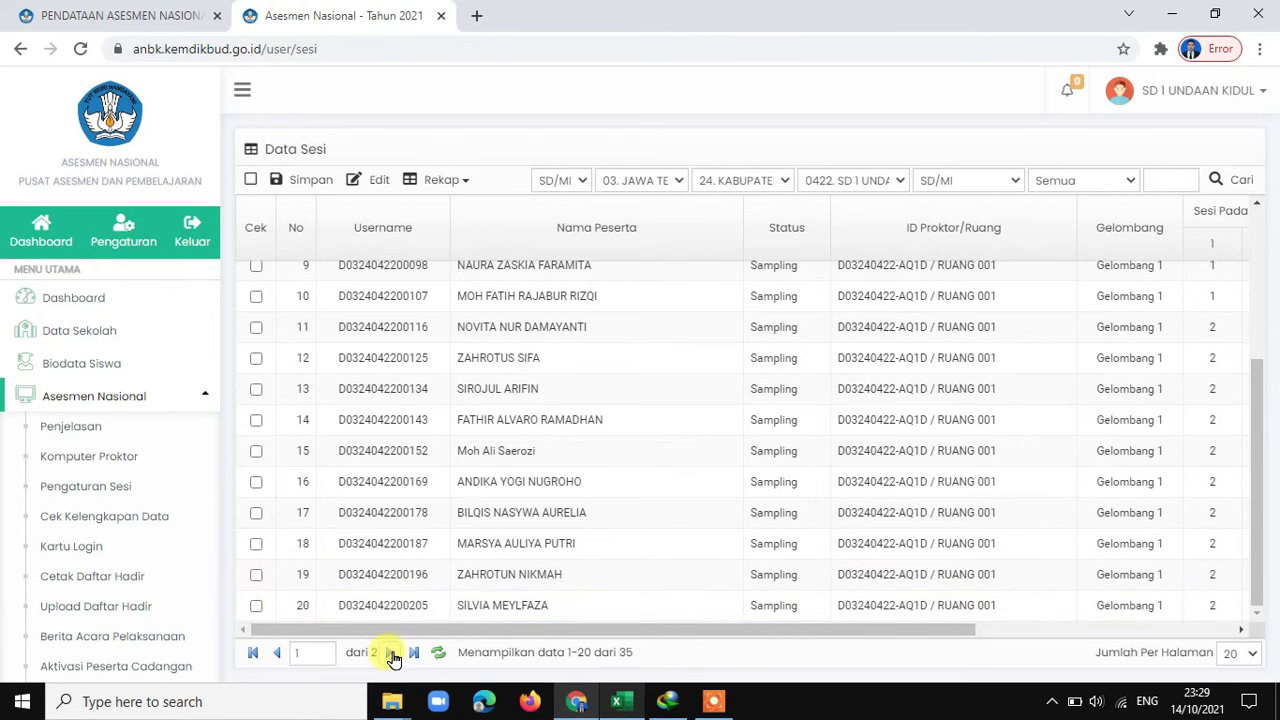
{"action": "left_click", "coordinate": [391, 653]}
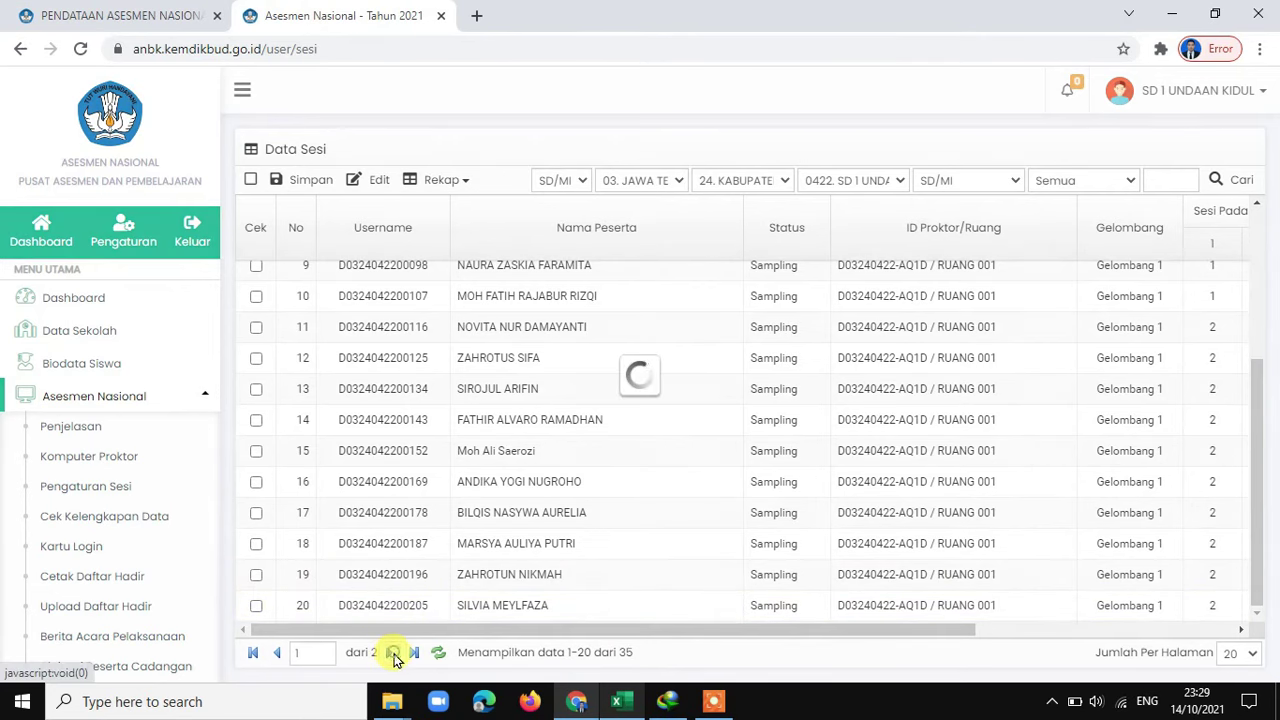
Step: Select participants 21 to 30 on page 2 of the session data list
{"action": "scroll", "coordinate": [500, 495], "scroll_direction": "up", "scroll_amount": 1}
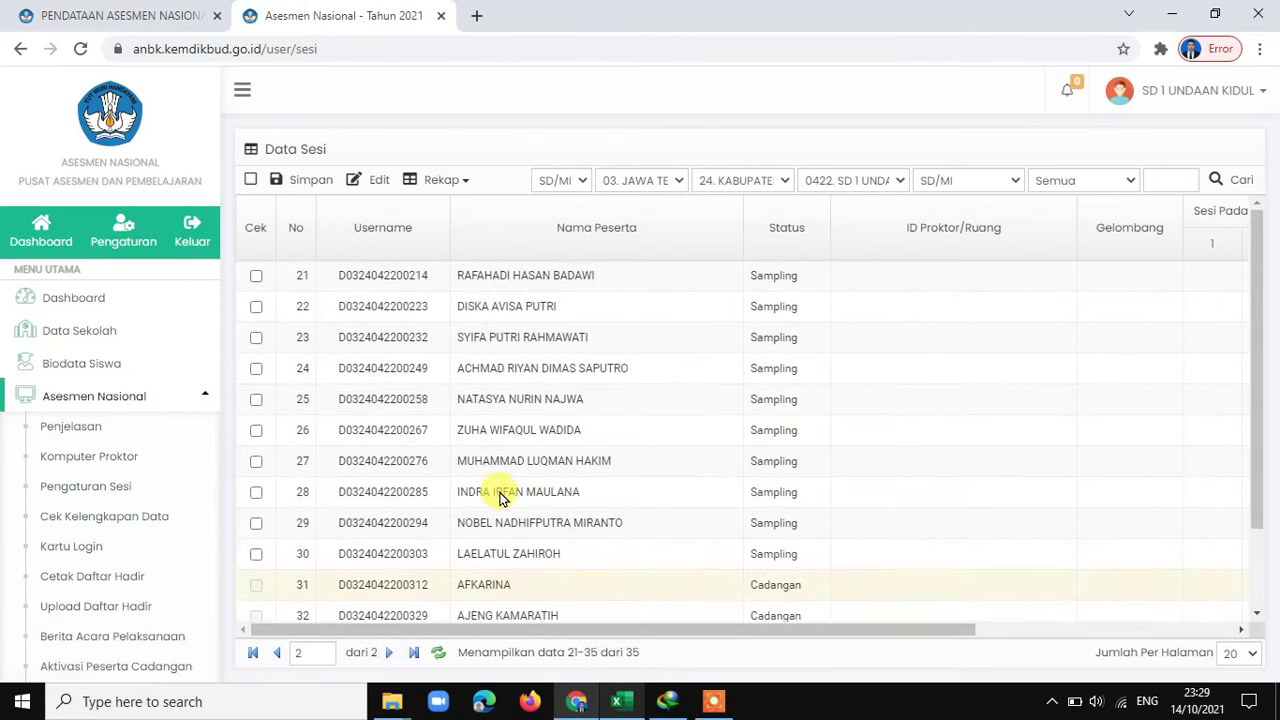
{"action": "left_click", "coordinate": [257, 274]}
{"action": "left_click", "coordinate": [256, 307]}
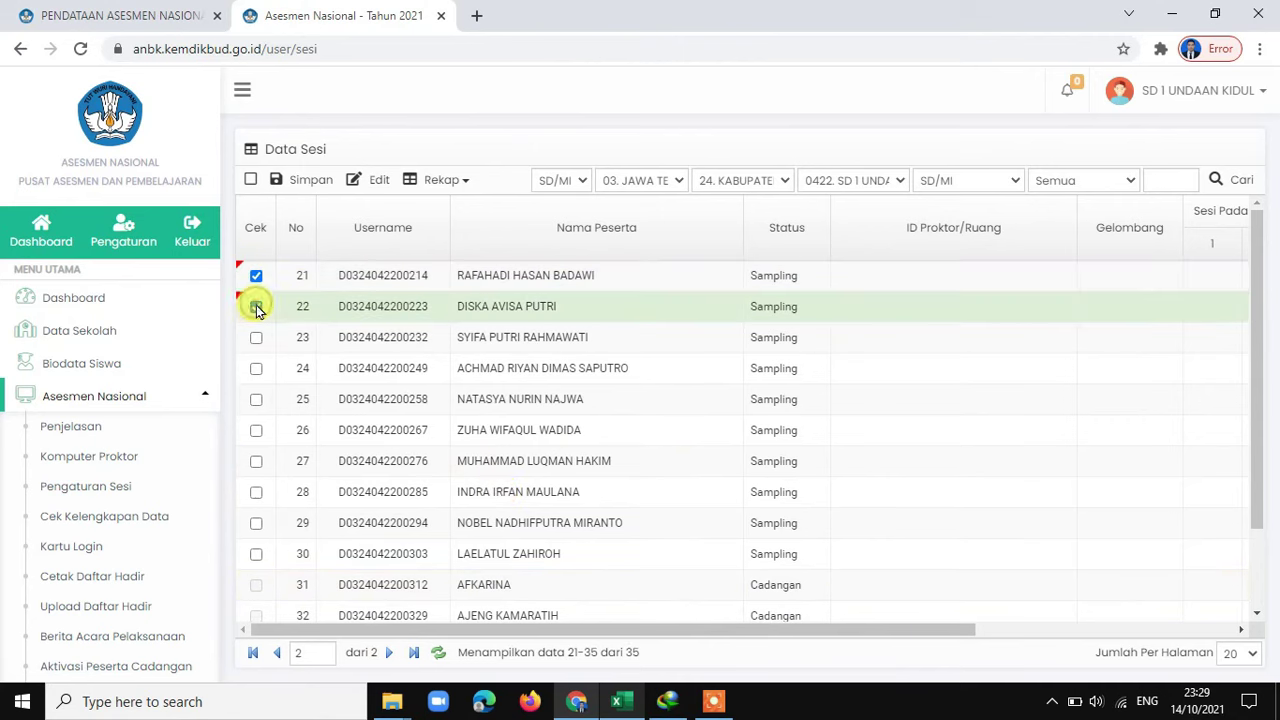
{"action": "left_click", "coordinate": [257, 339]}
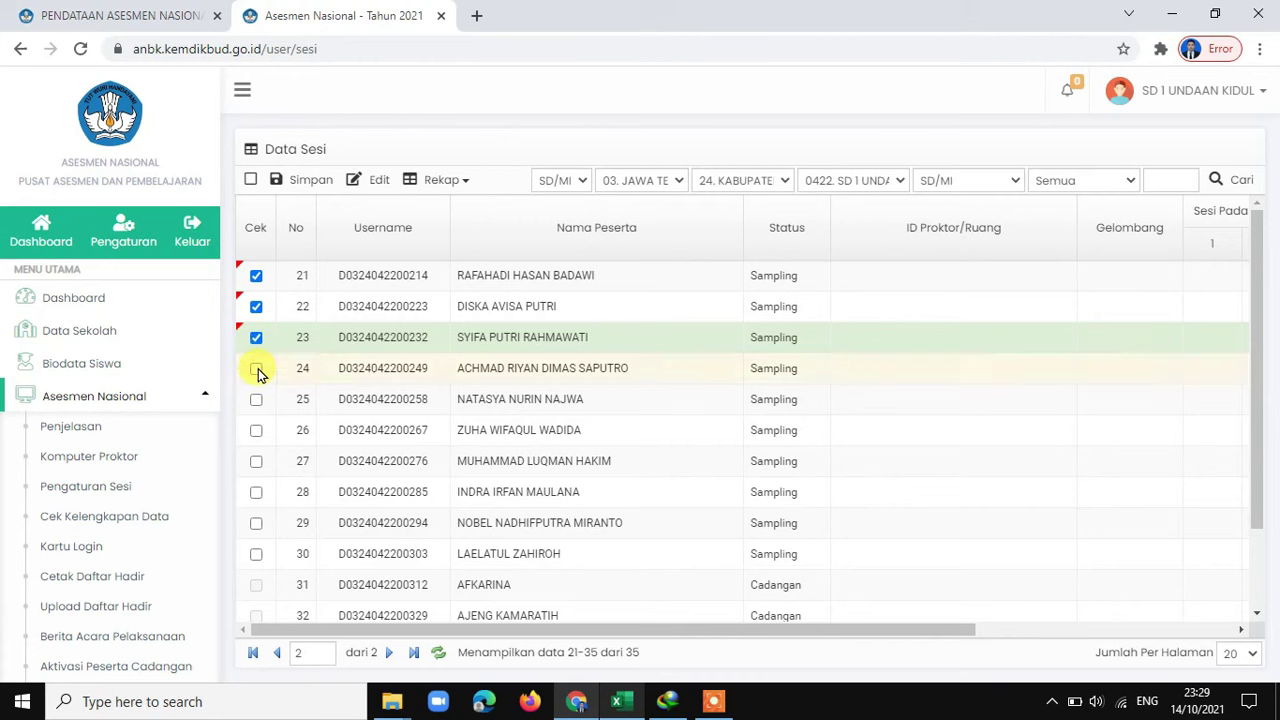
{"action": "left_click", "coordinate": [257, 370]}
{"action": "left_click", "coordinate": [257, 401]}
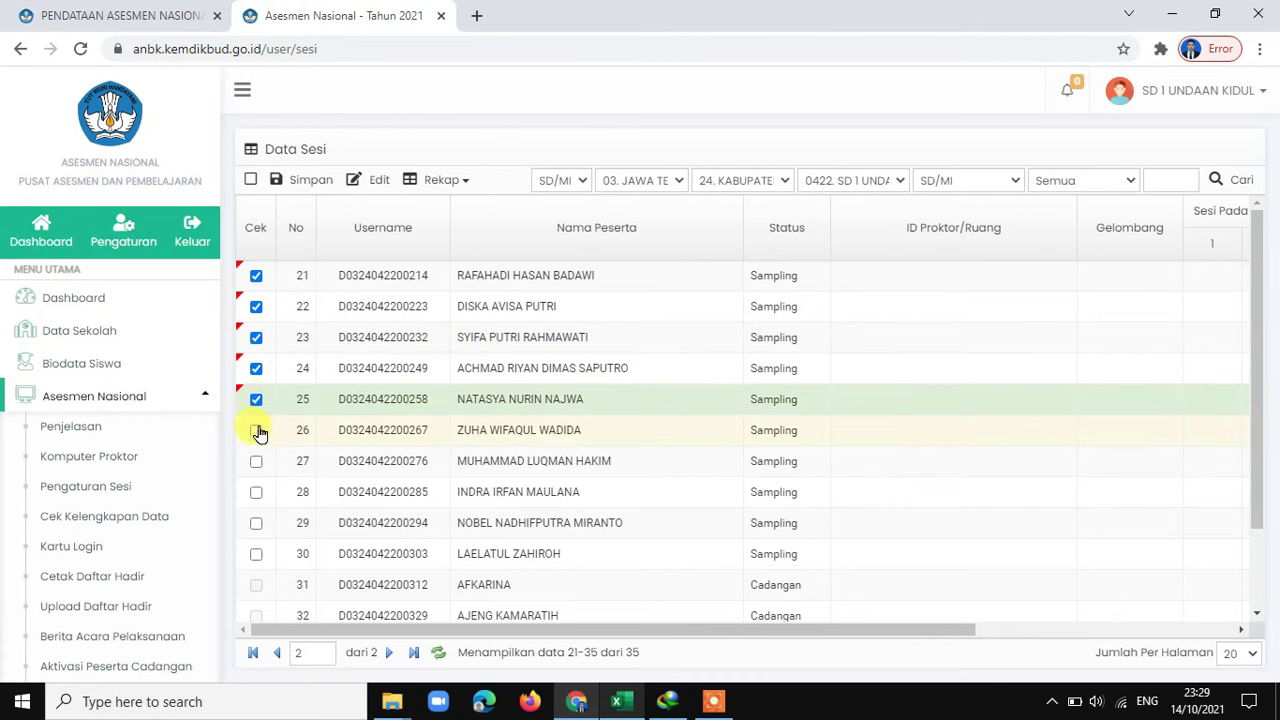
{"action": "left_click", "coordinate": [257, 432]}
{"action": "left_click", "coordinate": [257, 463]}
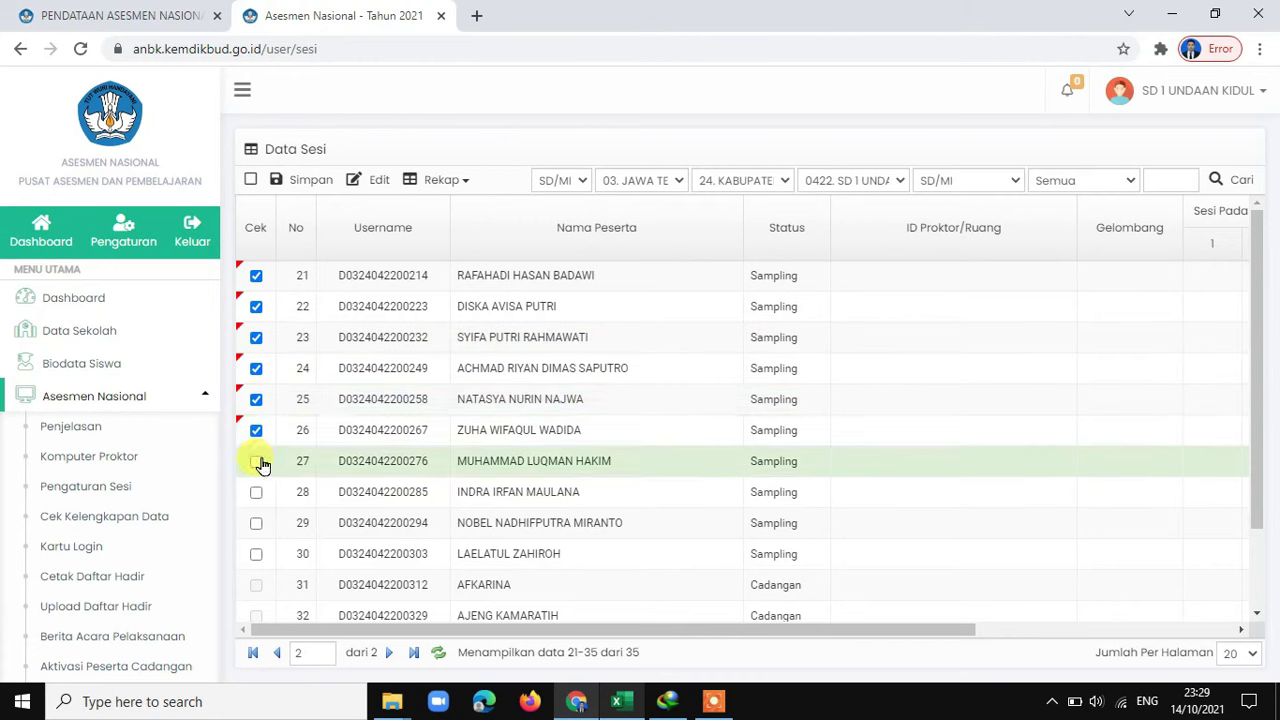
{"action": "left_click", "coordinate": [257, 463]}
{"action": "left_click", "coordinate": [257, 493]}
{"action": "left_click", "coordinate": [256, 526]}
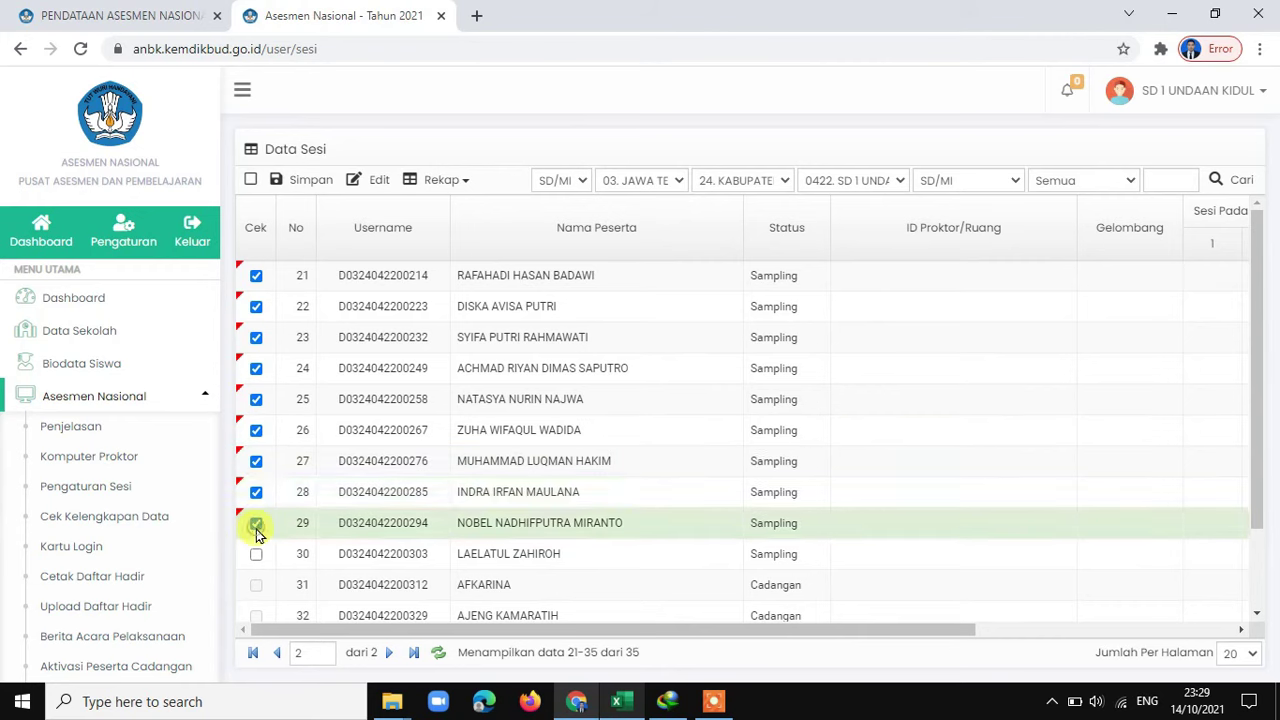
{"action": "left_click", "coordinate": [257, 556]}
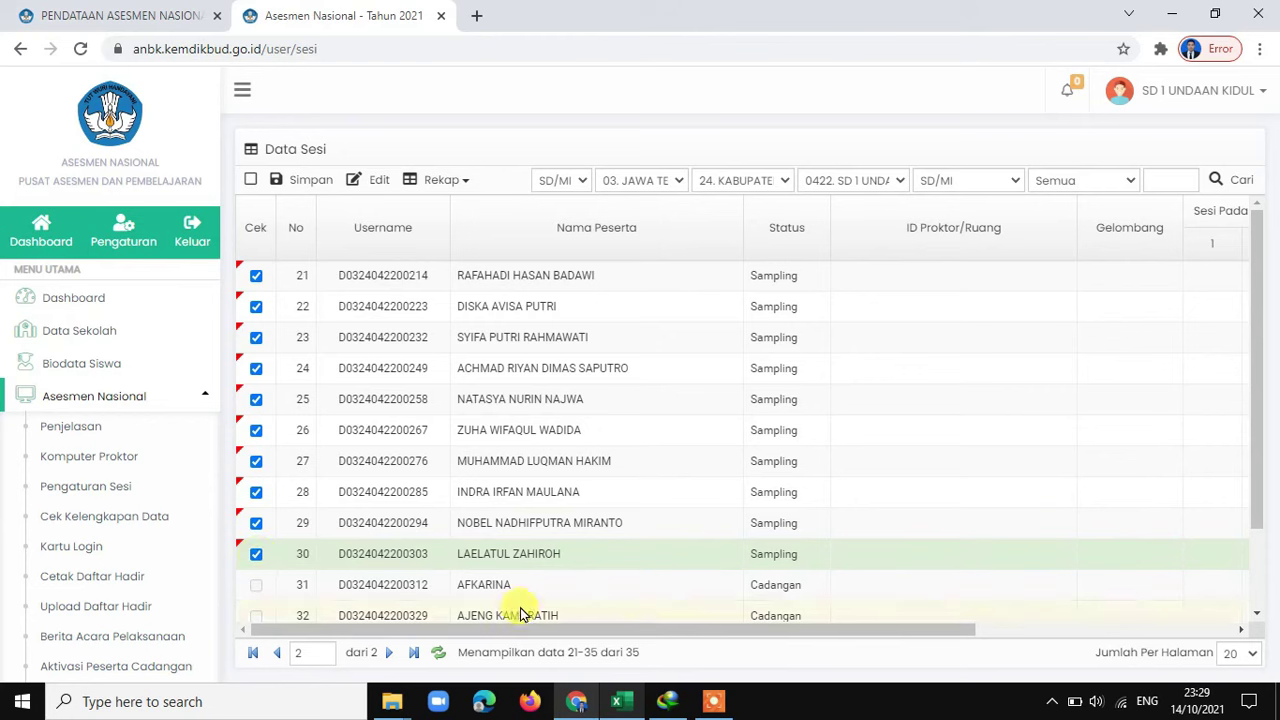
Step: Consult the Excel schedule, then assign the selected participants to Gelombang 2 with session 1 on both days and save the assignment
{"action": "left_click", "coordinate": [610, 702]}
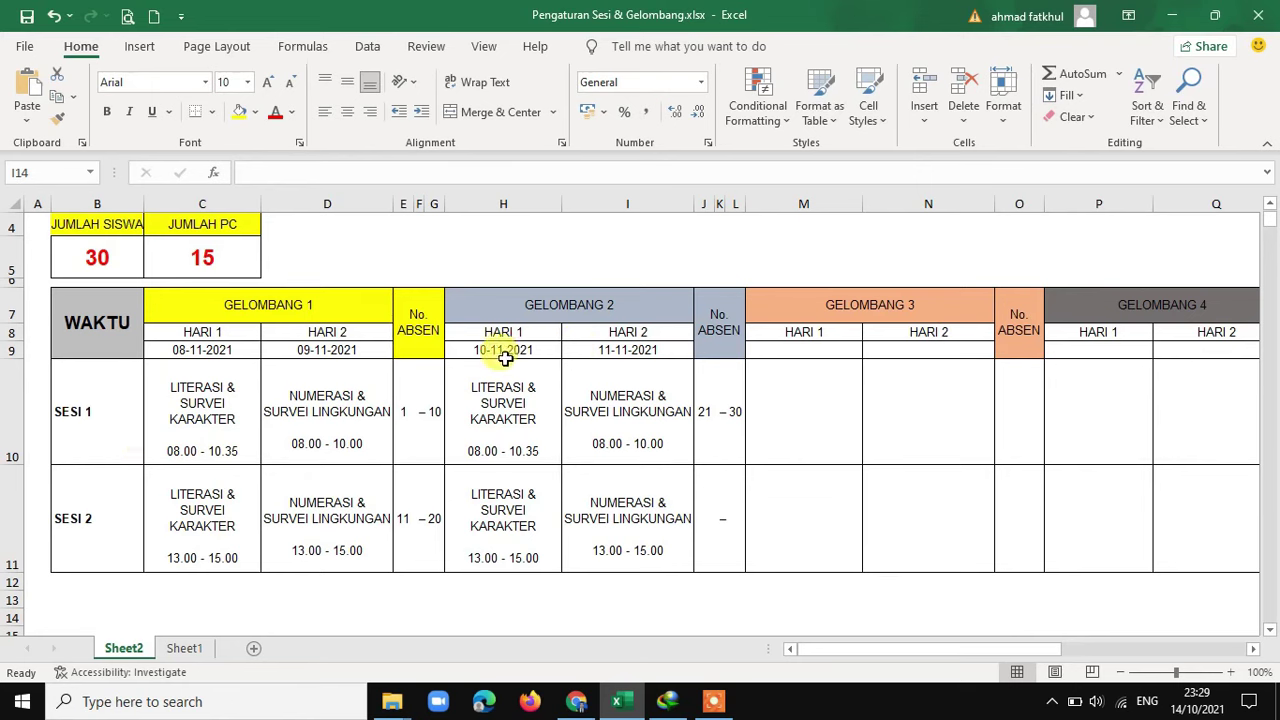
{"action": "left_click", "coordinate": [622, 703]}
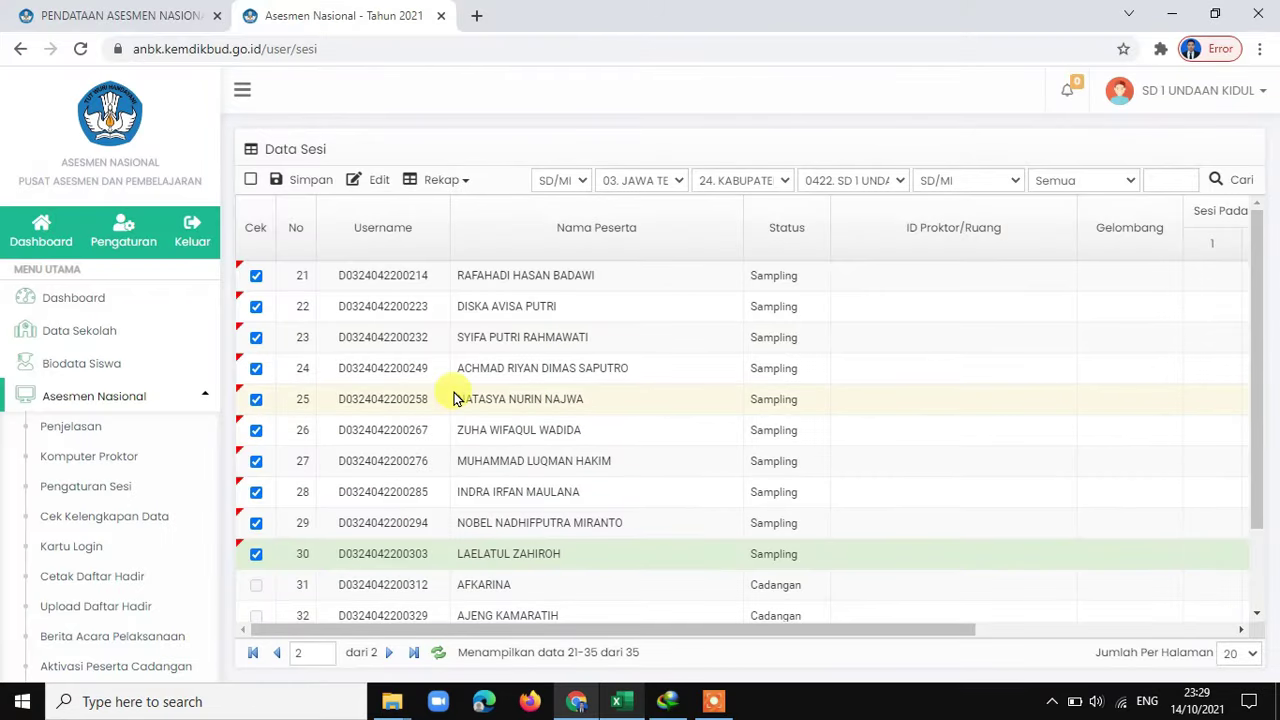
{"action": "left_click", "coordinate": [377, 183]}
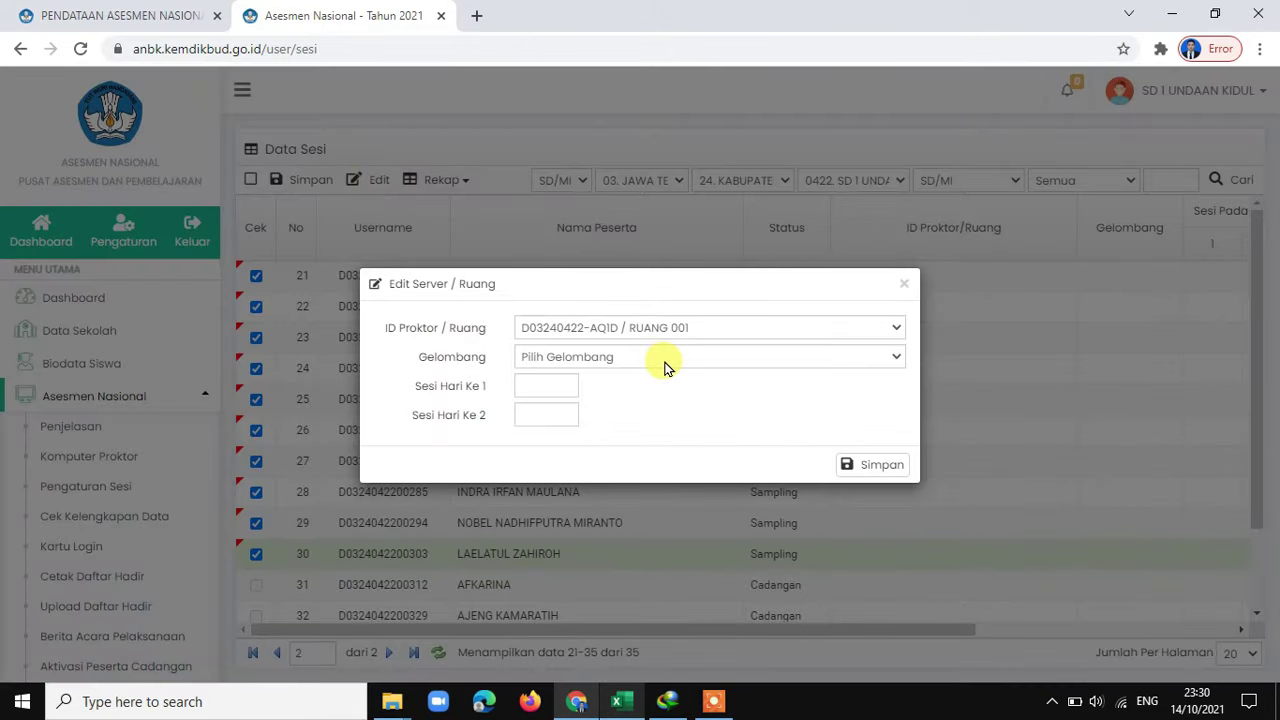
{"action": "left_click", "coordinate": [665, 365]}
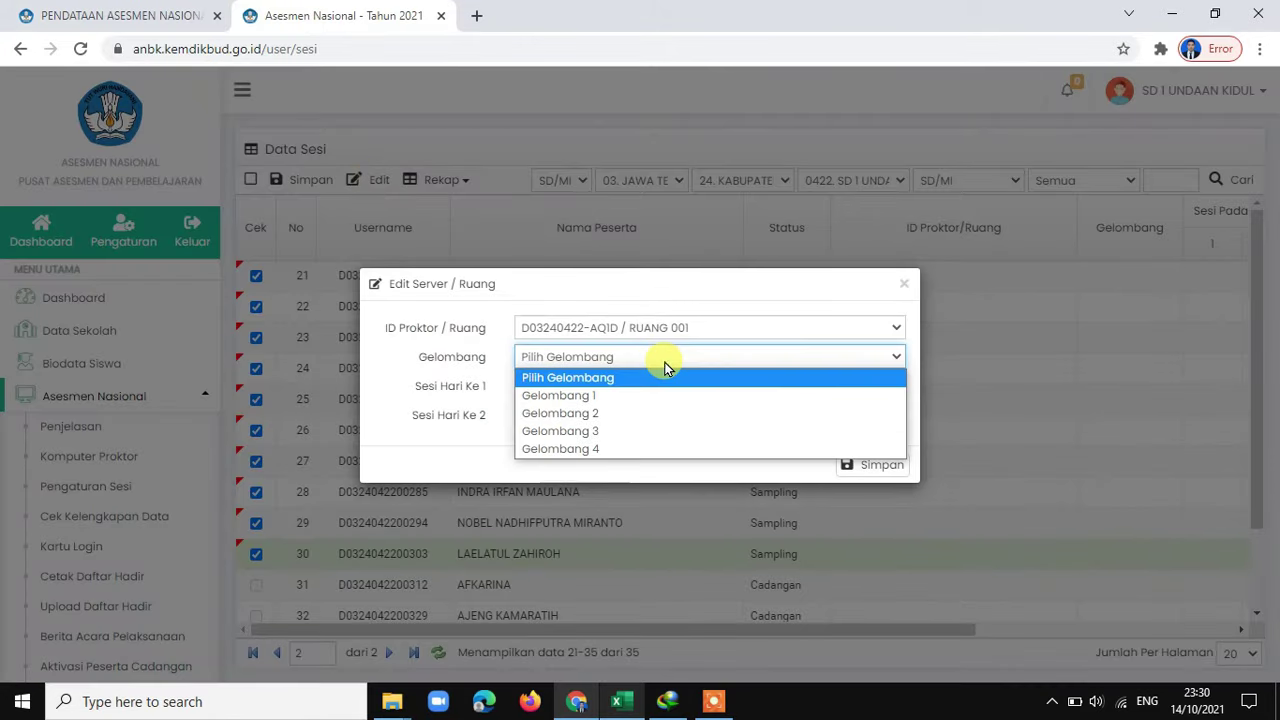
{"action": "left_click", "coordinate": [627, 412]}
{"action": "left_click", "coordinate": [556, 390]}
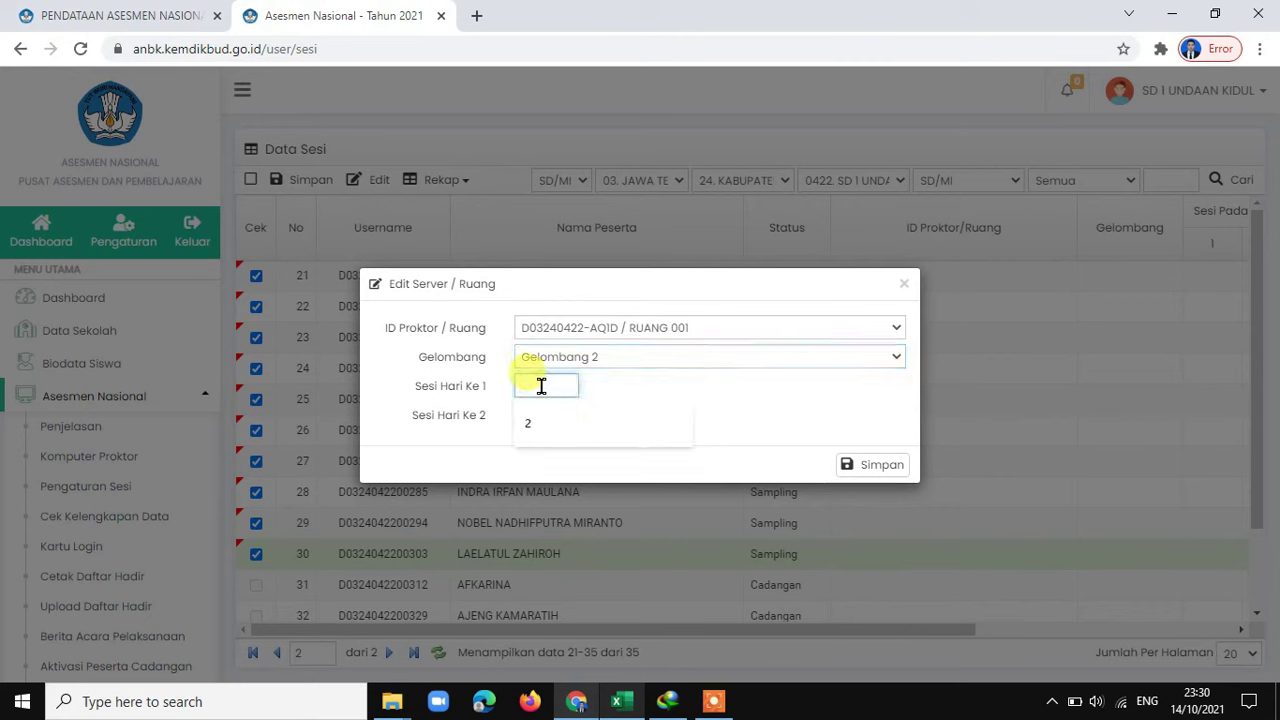
{"action": "type", "text": "1"}
{"action": "left_click", "coordinate": [546, 411]}
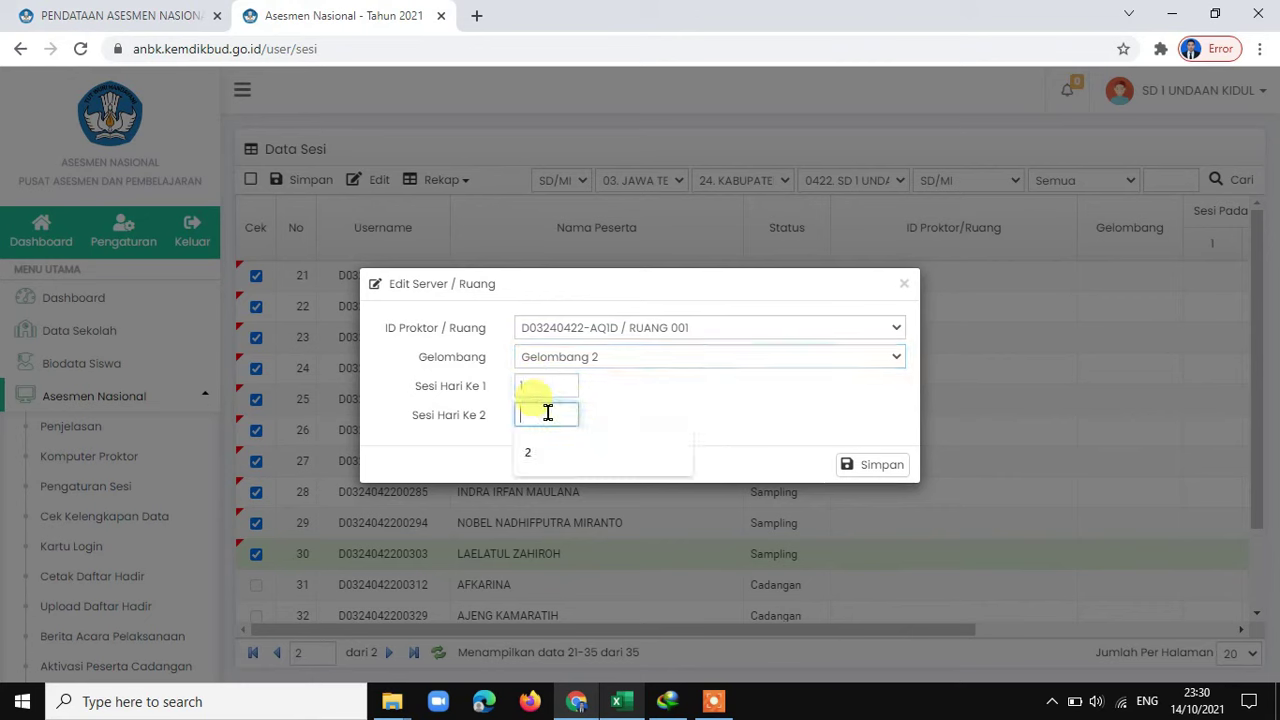
{"action": "type", "text": "1"}
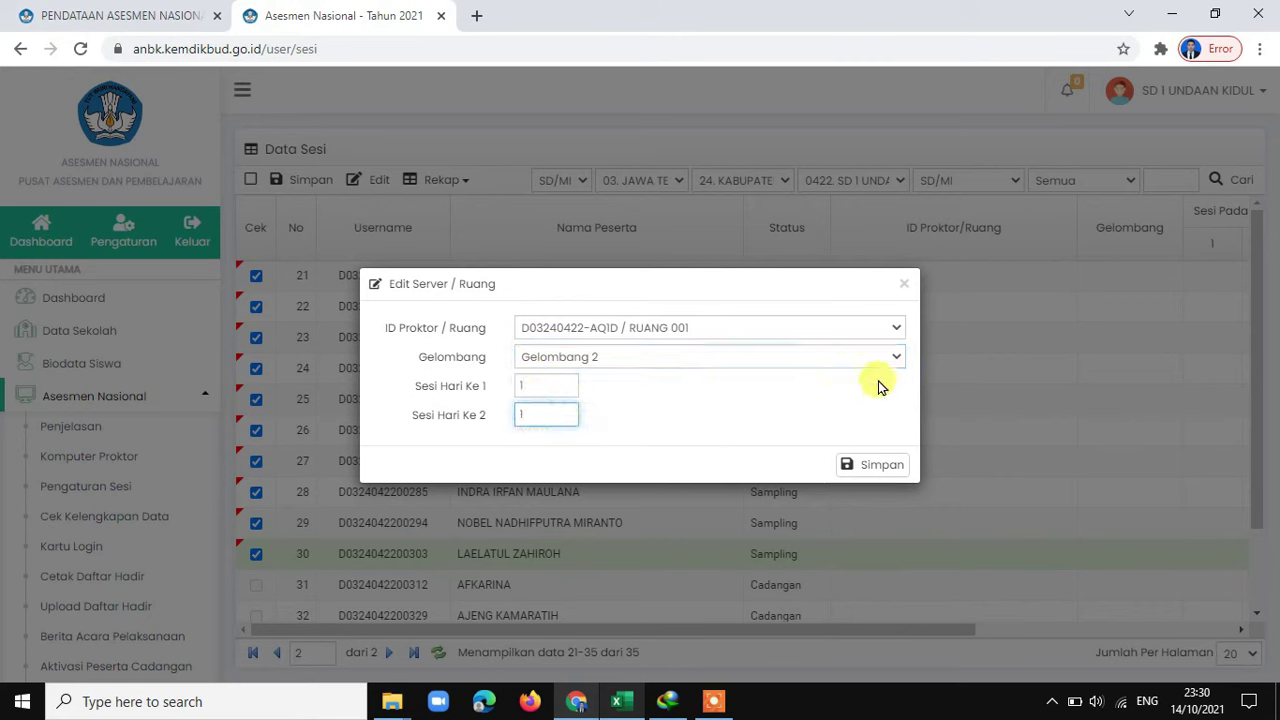
{"action": "left_click", "coordinate": [867, 458]}
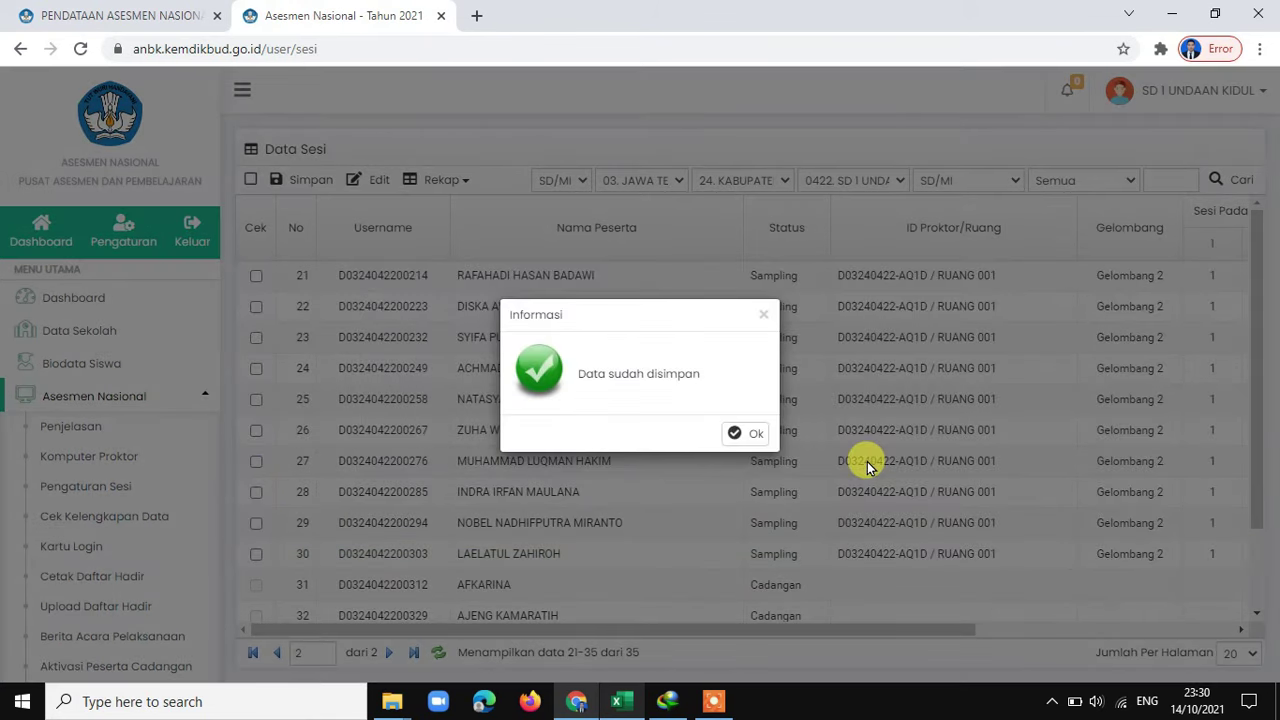
{"action": "left_click", "coordinate": [750, 434]}
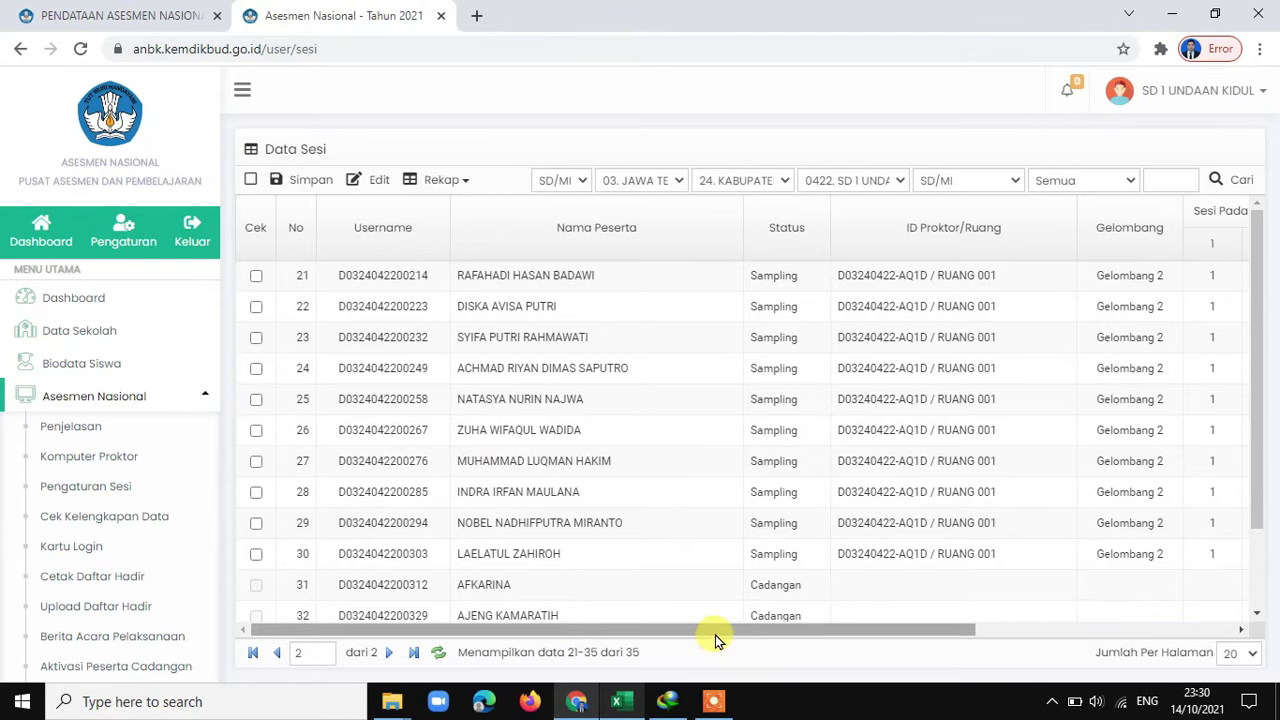
Step: Review the wave and both daily session assignments of participants 21 to 30, including the reserve participants below them
{"action": "left_click_drag", "start_coordinate": [715, 635], "coordinate": [1013, 638]}
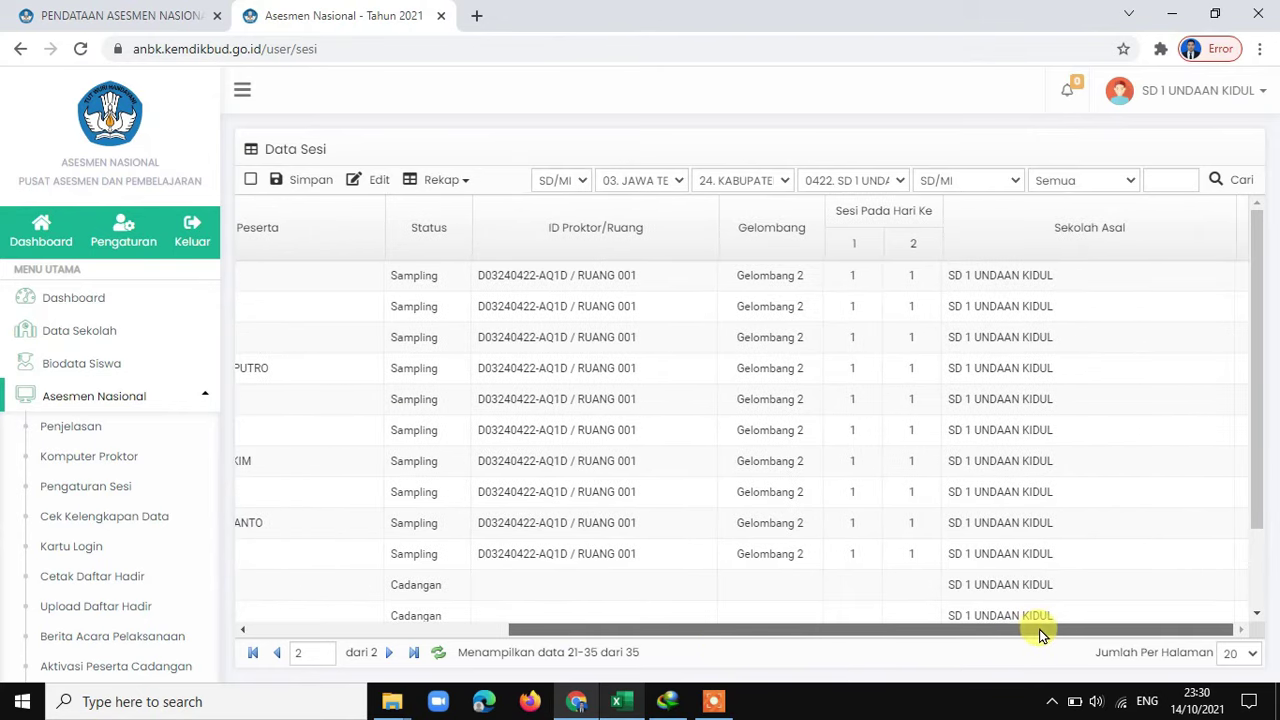
{"action": "left_click", "coordinate": [808, 286]}
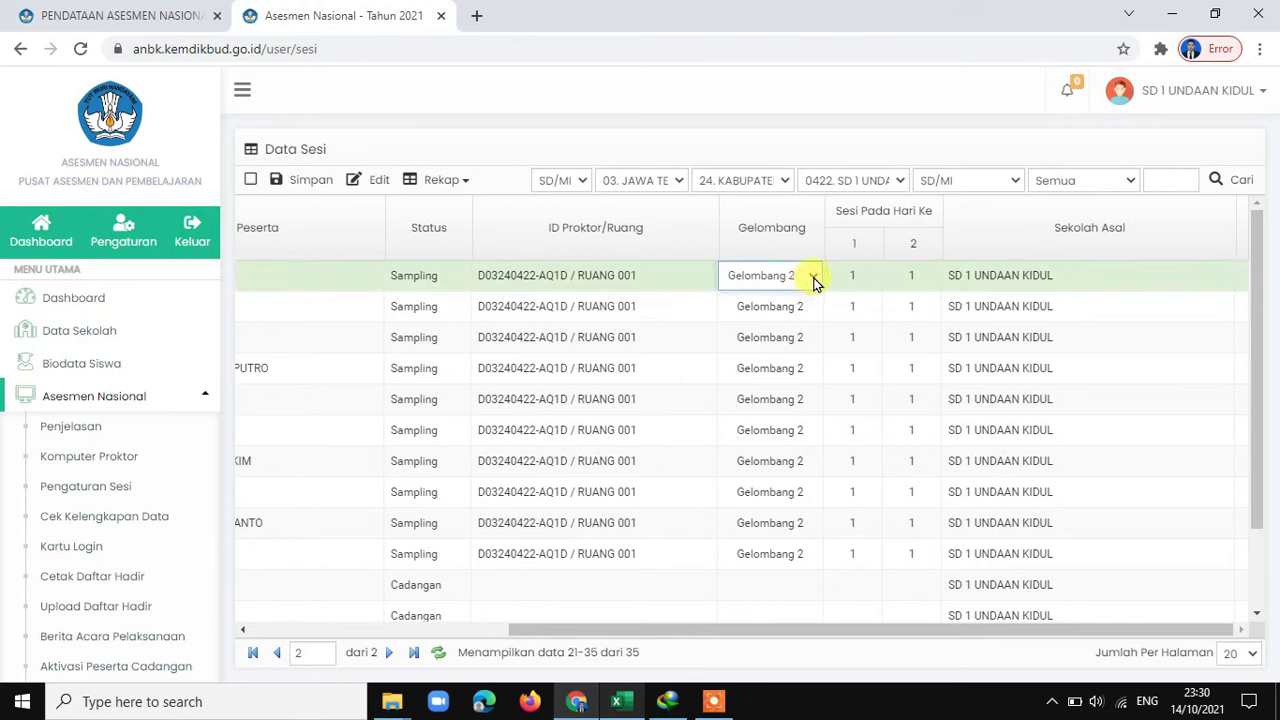
{"action": "left_click", "coordinate": [813, 279]}
{"action": "left_click", "coordinate": [815, 284]}
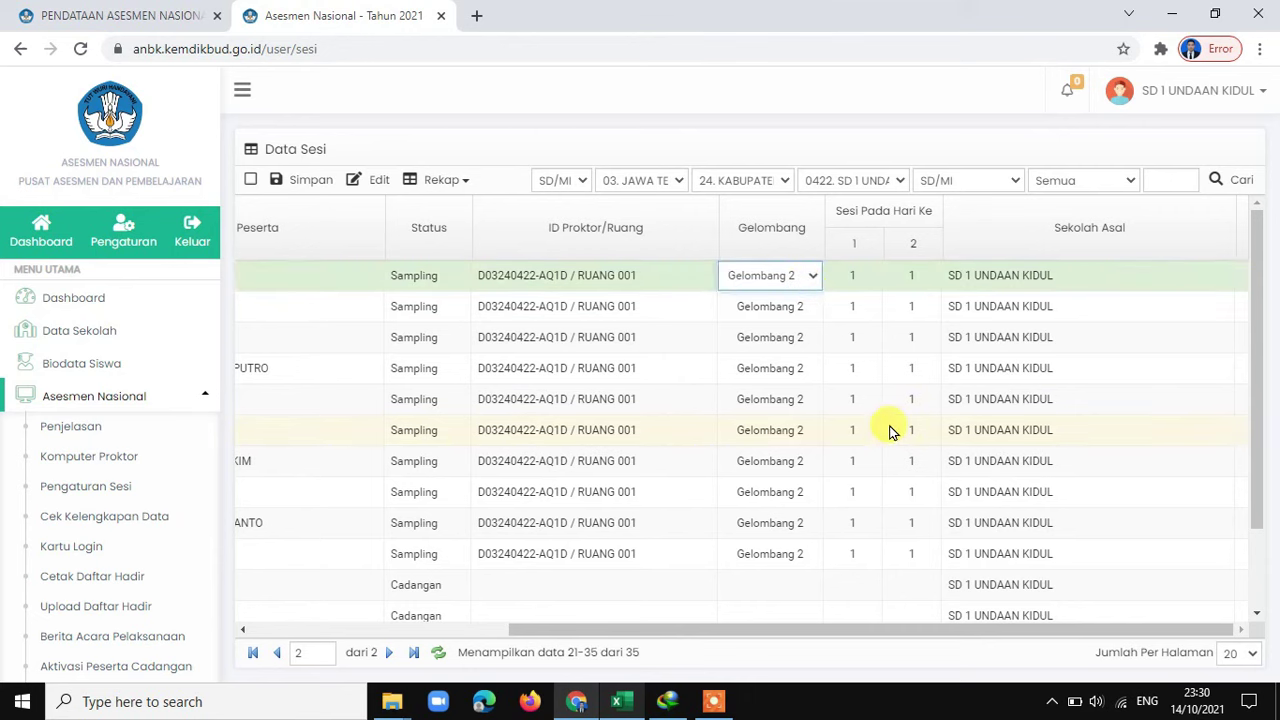
{"action": "scroll", "coordinate": [892, 430], "scroll_direction": "down", "scroll_amount": 2}
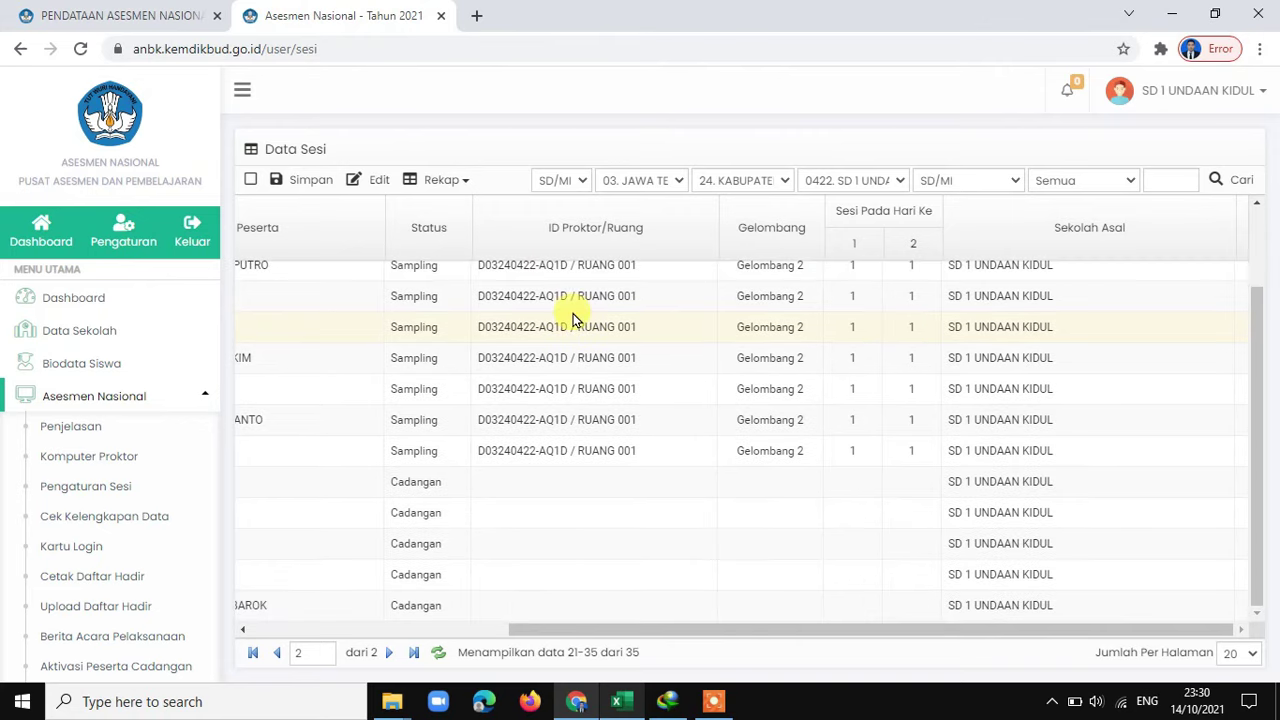
Step: Download the session recap as an Excel file and open the downloaded workbook
{"action": "left_click", "coordinate": [465, 186]}
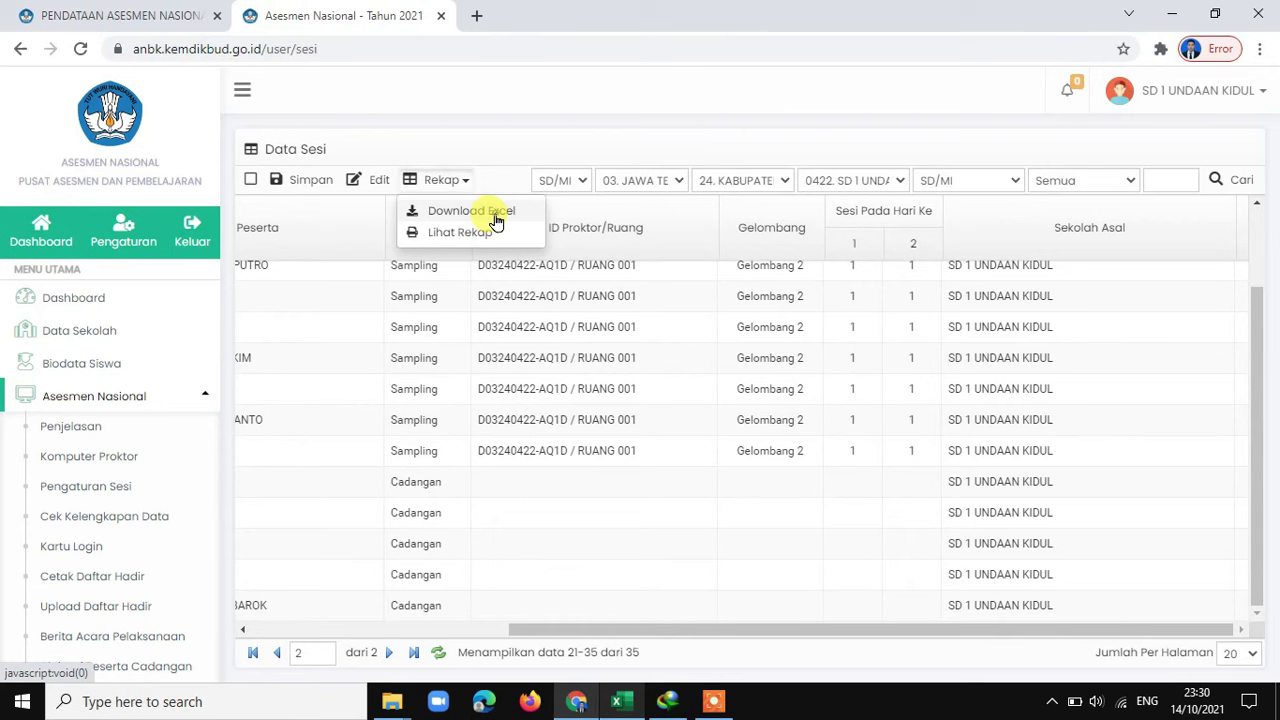
{"action": "left_click", "coordinate": [496, 215]}
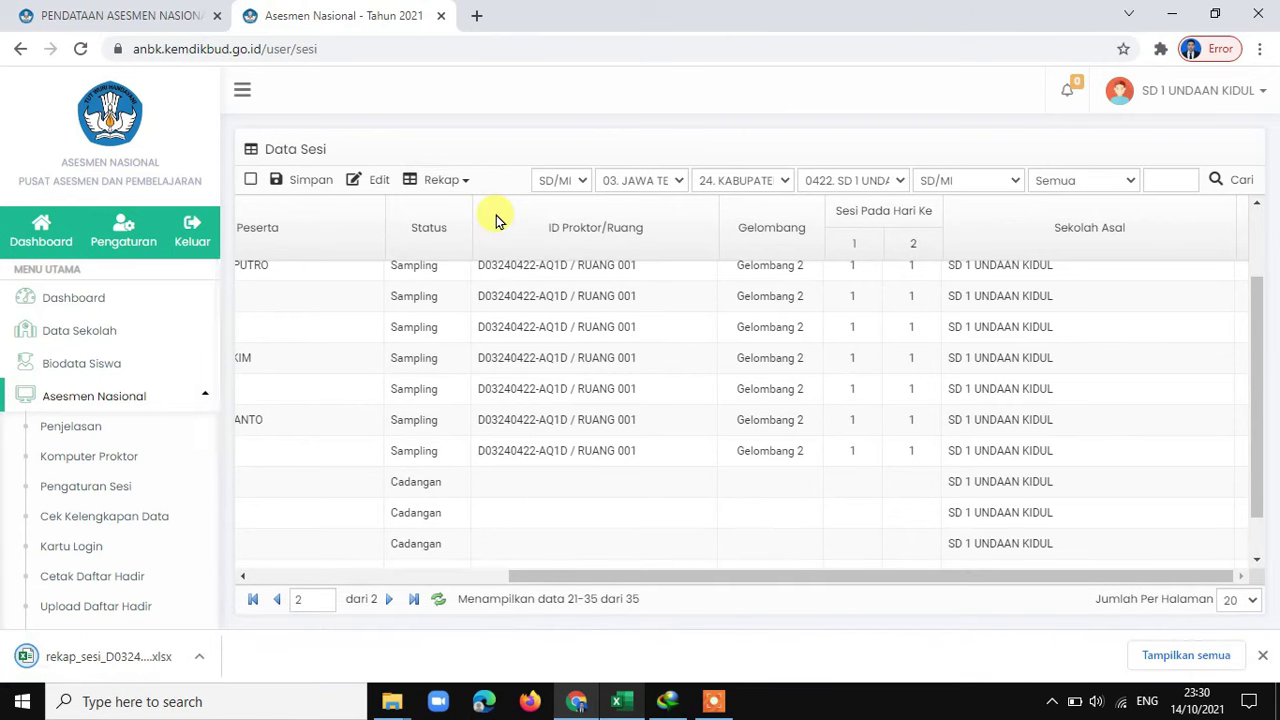
{"action": "left_click", "coordinate": [160, 670]}
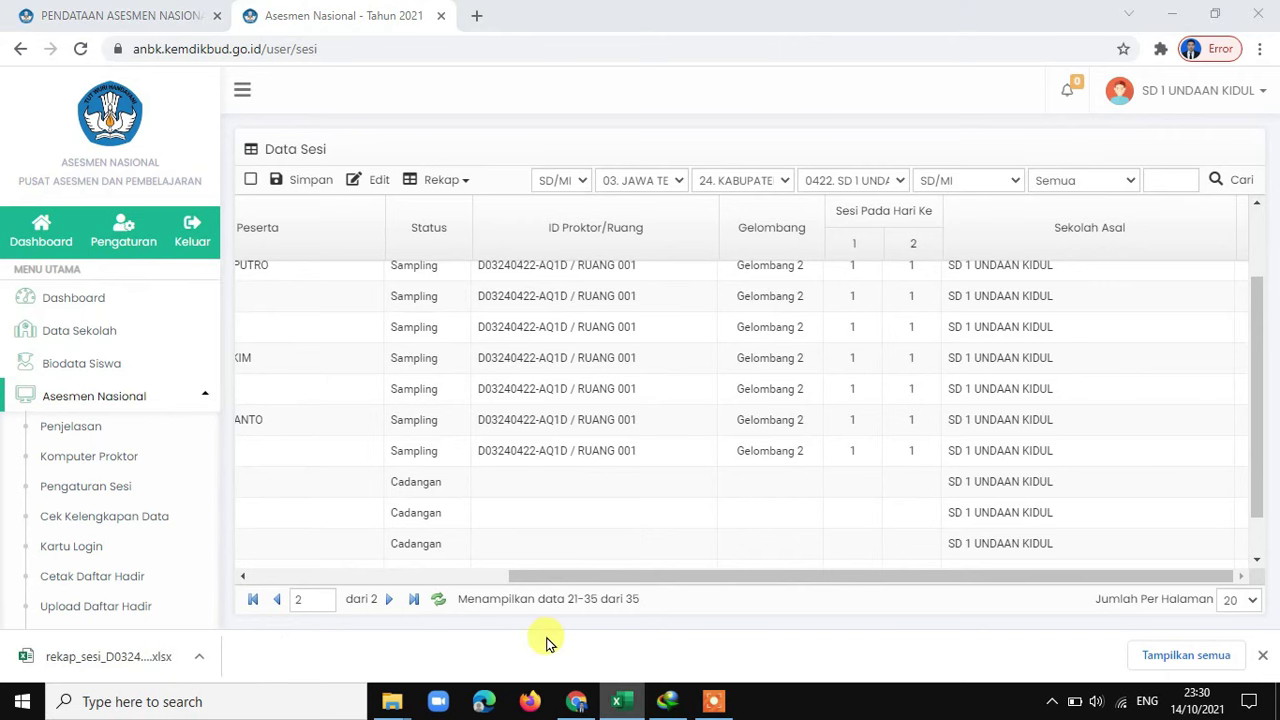
{"action": "left_click", "coordinate": [137, 656]}
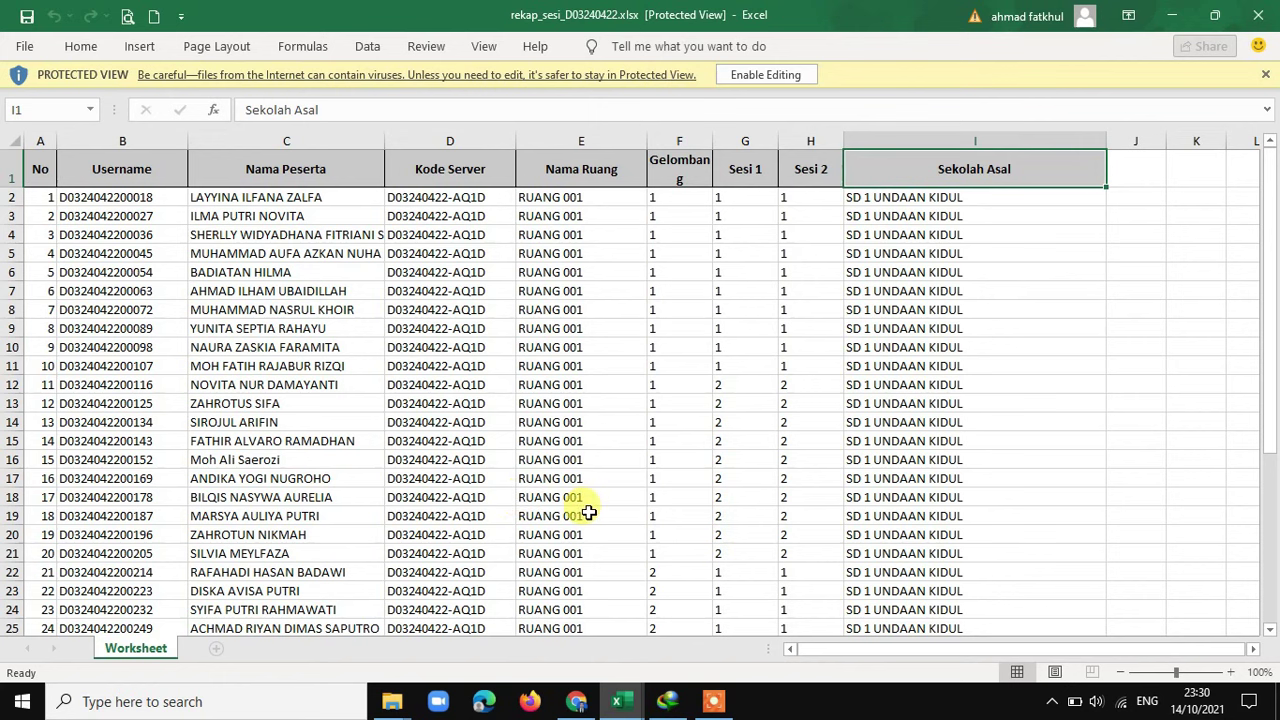
Step: Examine the wave and session columns for all participants in the downloaded recap workbook
{"action": "scroll", "coordinate": [588, 512], "scroll_direction": "down", "scroll_amount": 6}
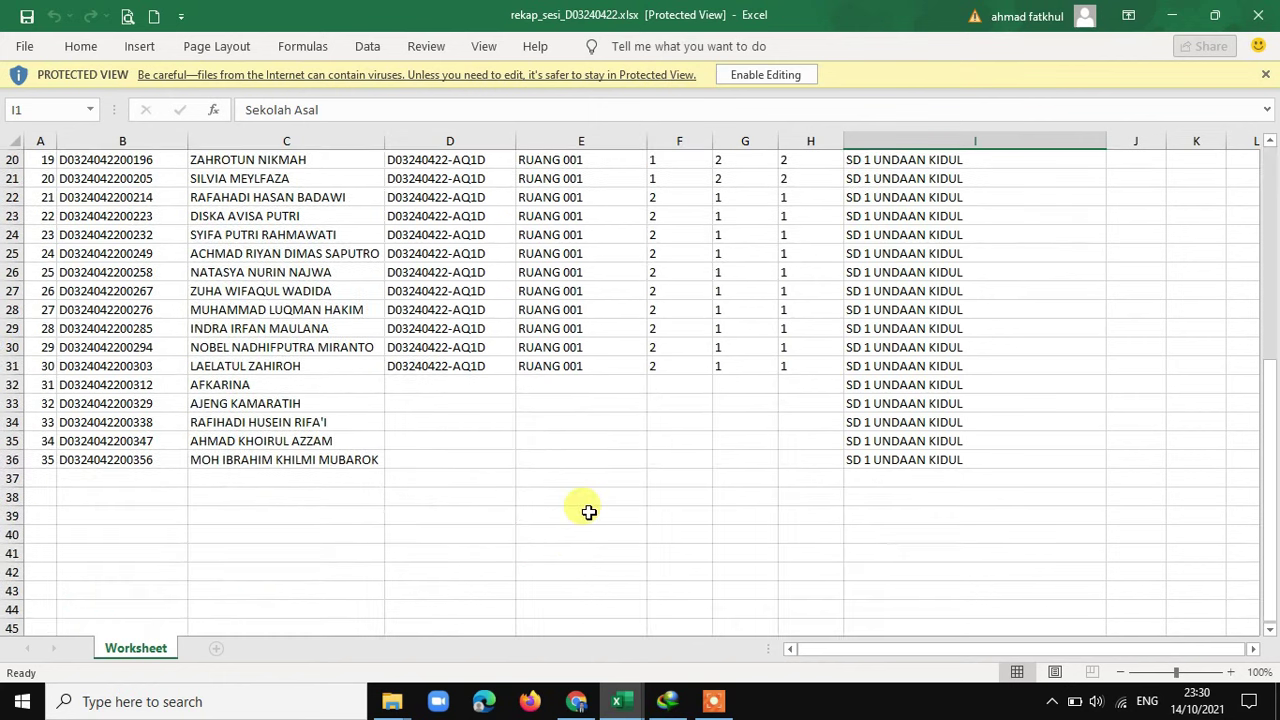
{"action": "scroll", "coordinate": [588, 512], "scroll_direction": "up", "scroll_amount": 1}
{"action": "scroll", "coordinate": [588, 512], "scroll_direction": "up", "scroll_amount": 5}
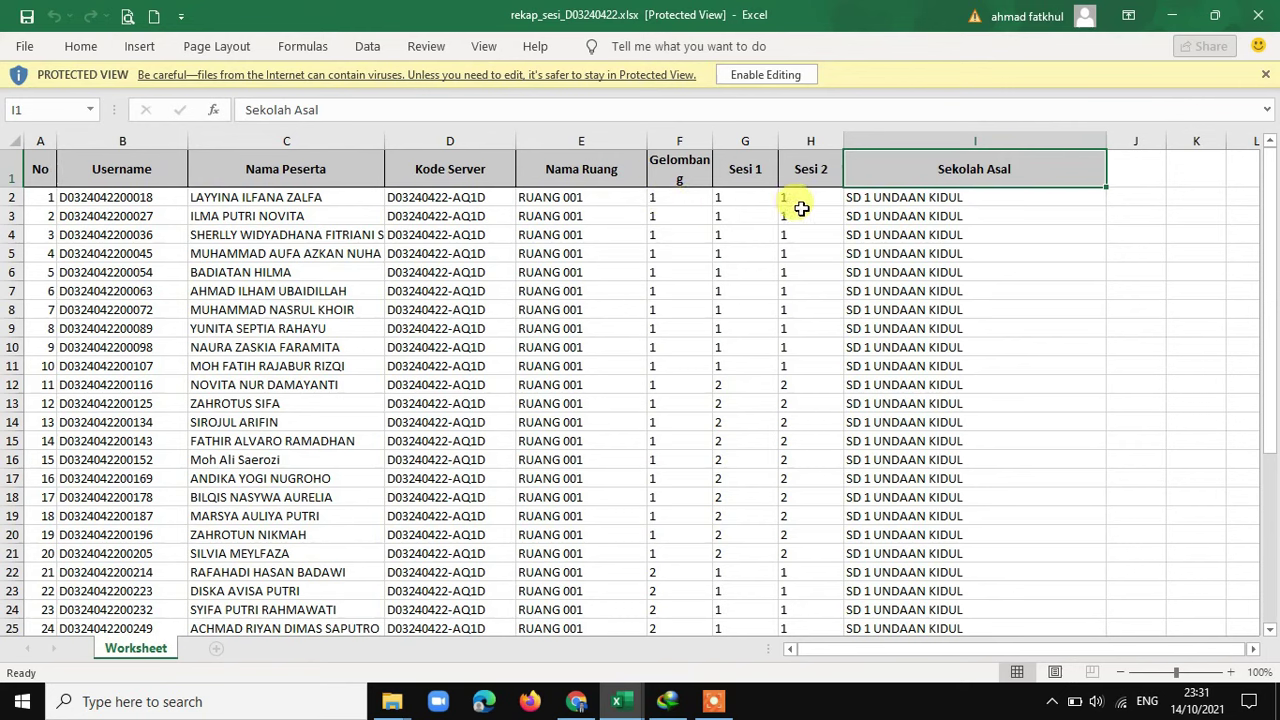
{"action": "scroll", "coordinate": [754, 345], "scroll_direction": "down", "scroll_amount": 1}
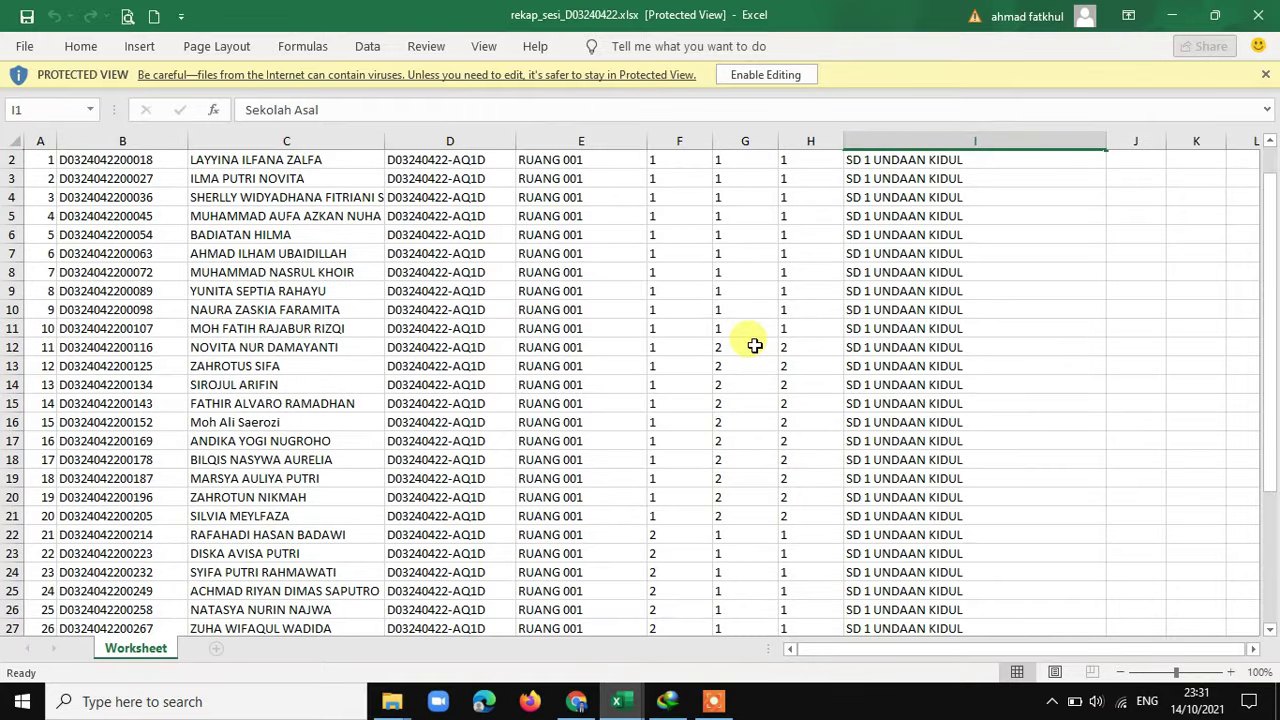
{"action": "scroll", "coordinate": [754, 345], "scroll_direction": "up", "scroll_amount": 1}
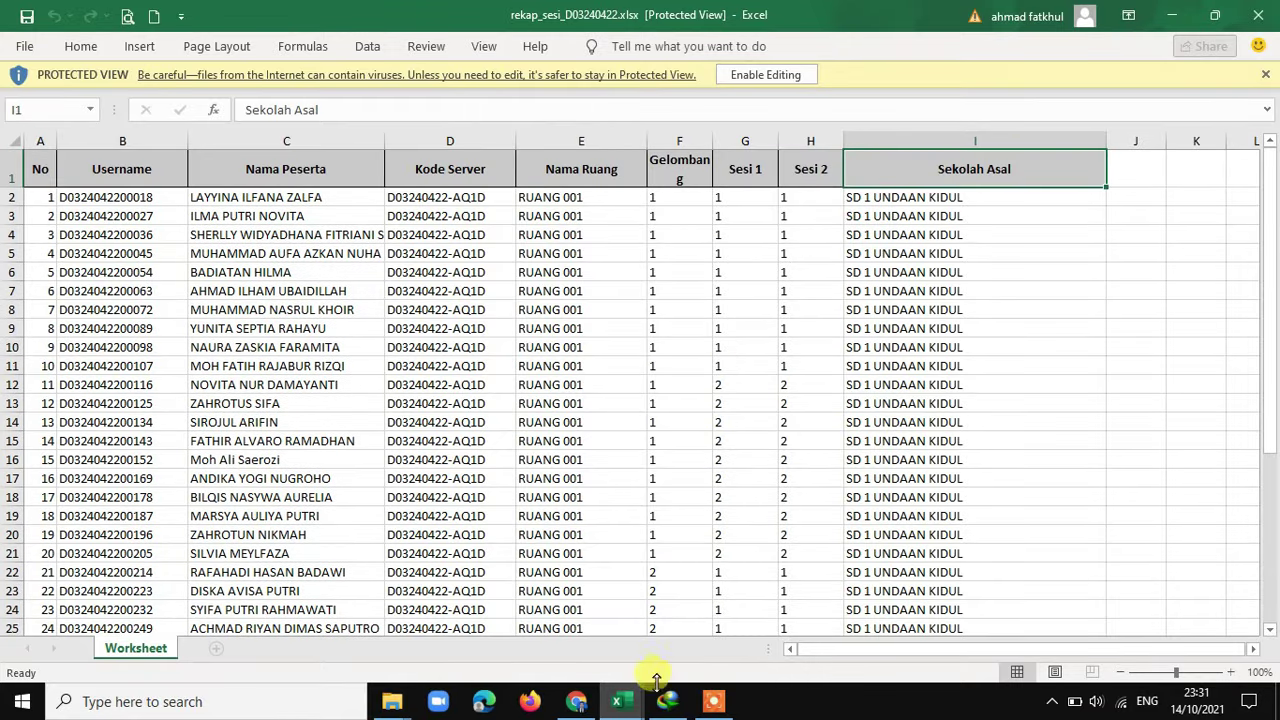
Step: Switch back to the ANBK portal in Chrome and display the printable session recap
{"action": "left_click", "coordinate": [390, 700]}
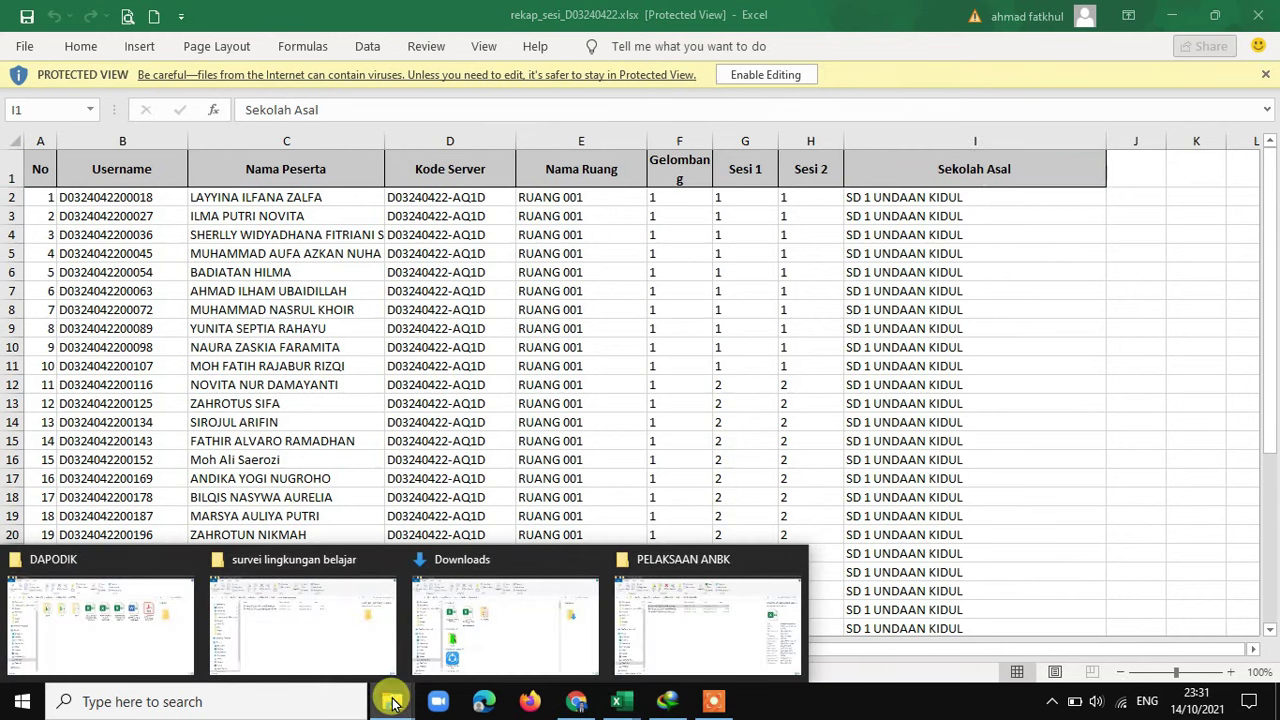
{"action": "left_click", "coordinate": [576, 702]}
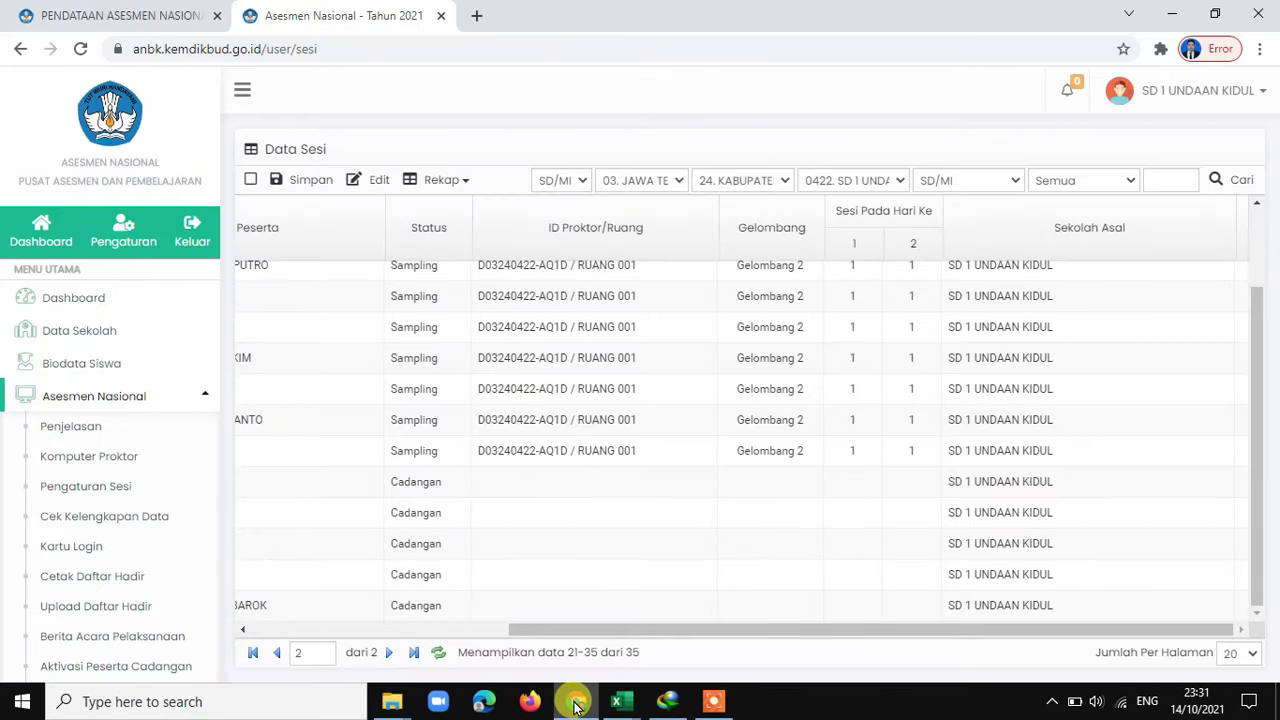
{"action": "left_click", "coordinate": [438, 184]}
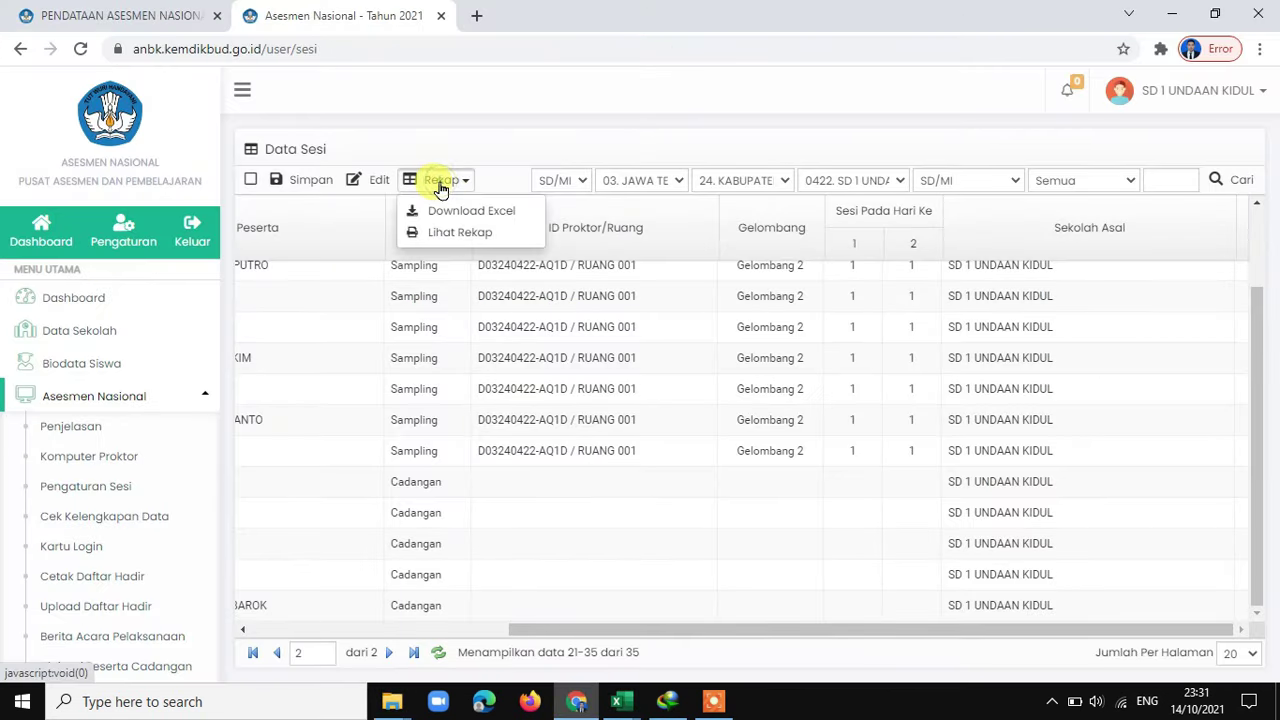
{"action": "left_click", "coordinate": [458, 236]}
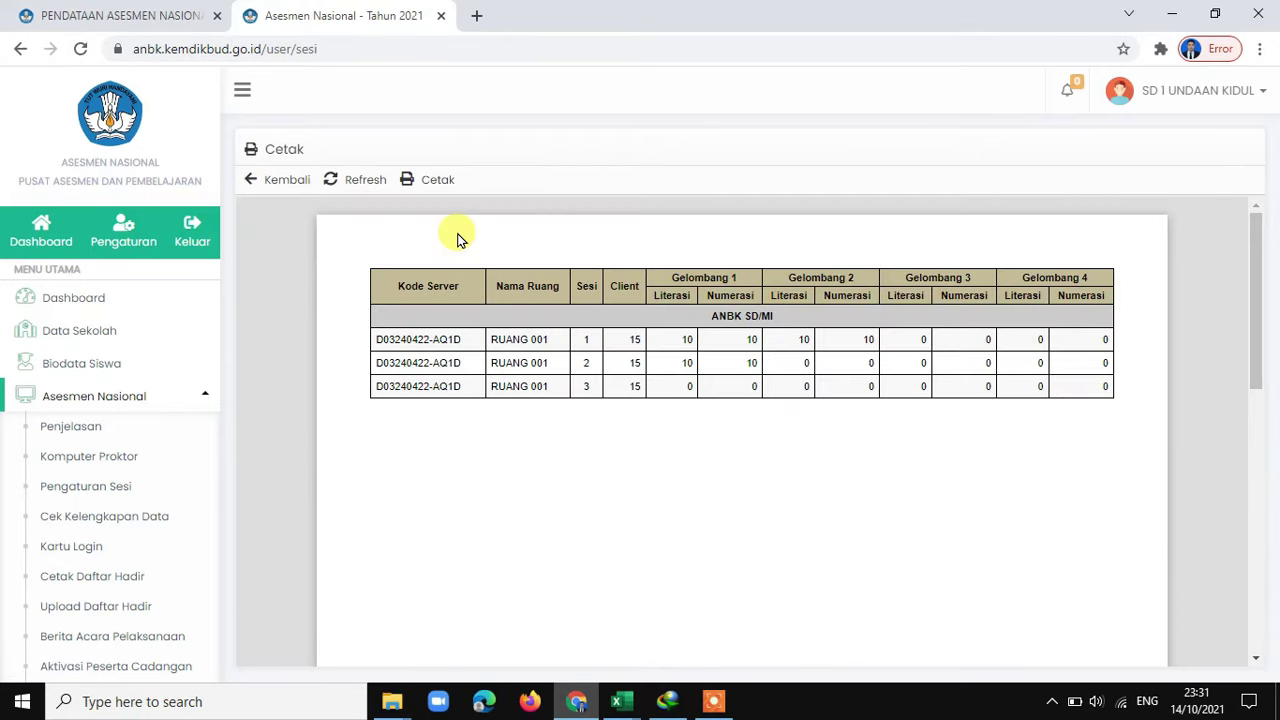